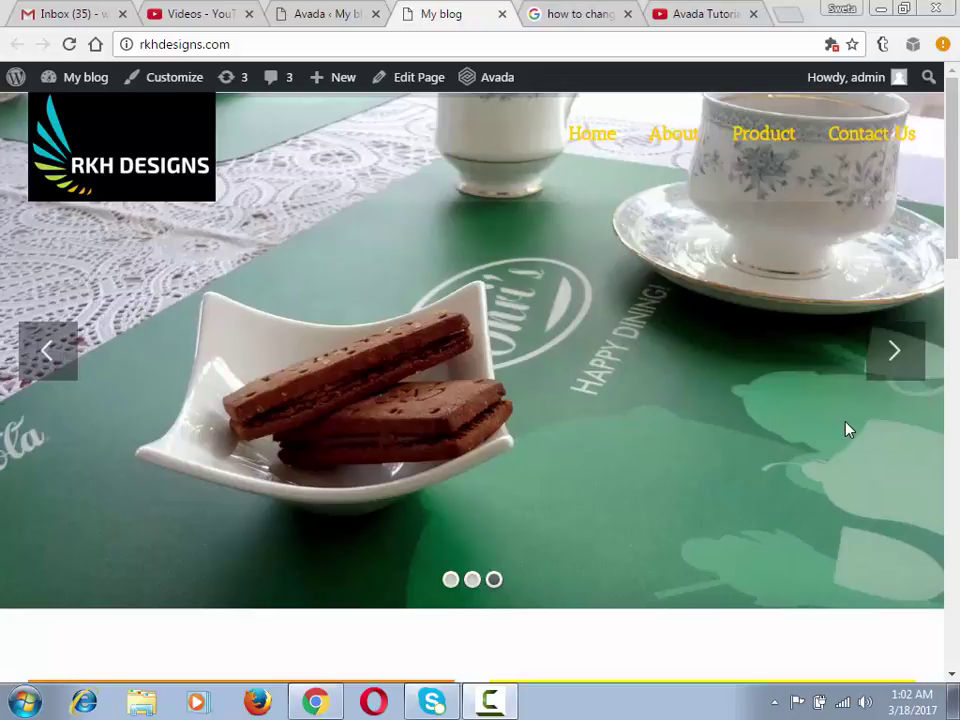
Bring the 'Avada ‹ My blog' tab with Avada Theme Options to the front
left_click(330, 13)
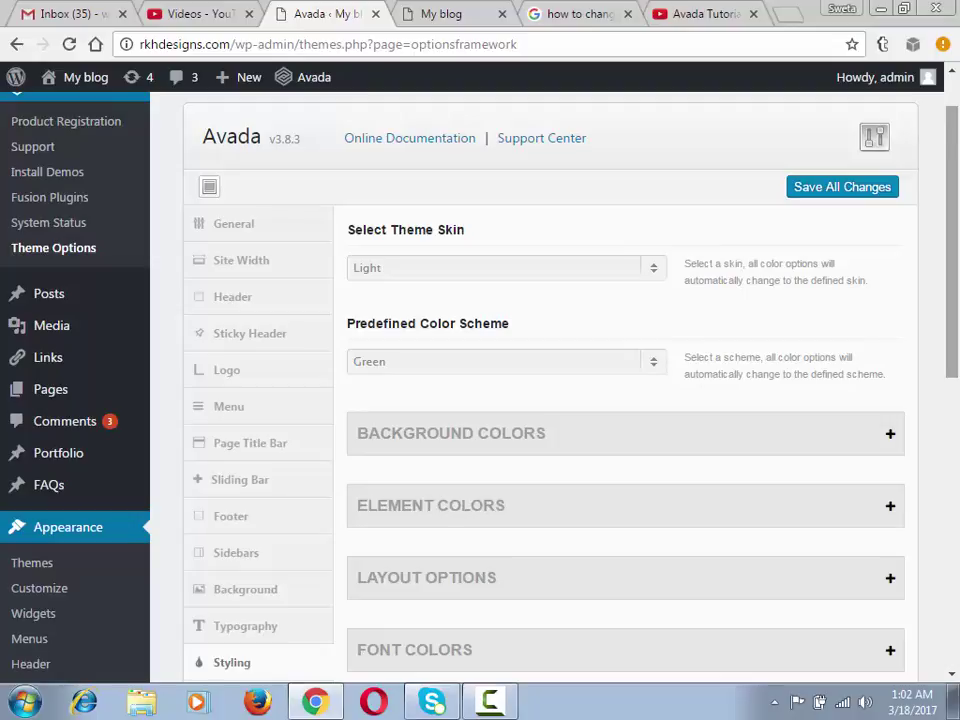
Scroll through the Styling settings showing the Light skin and Green color scheme
scroll(957, 226, "up", 1)
scroll(957, 226, "down", 3)
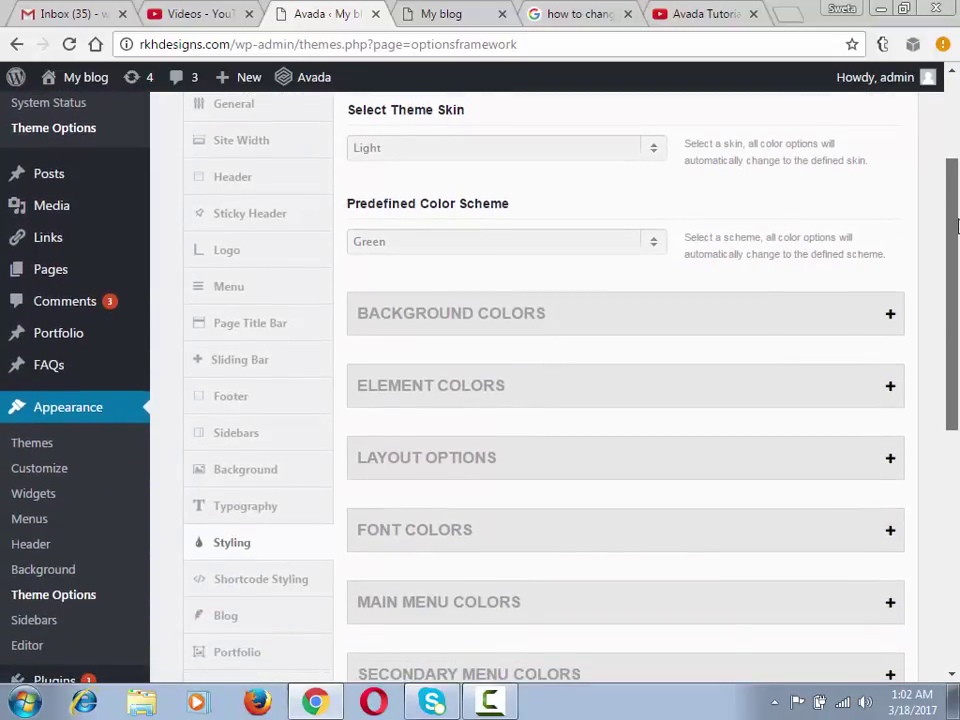
scroll(957, 226, "down", 1)
scroll(957, 226, "up", 3)
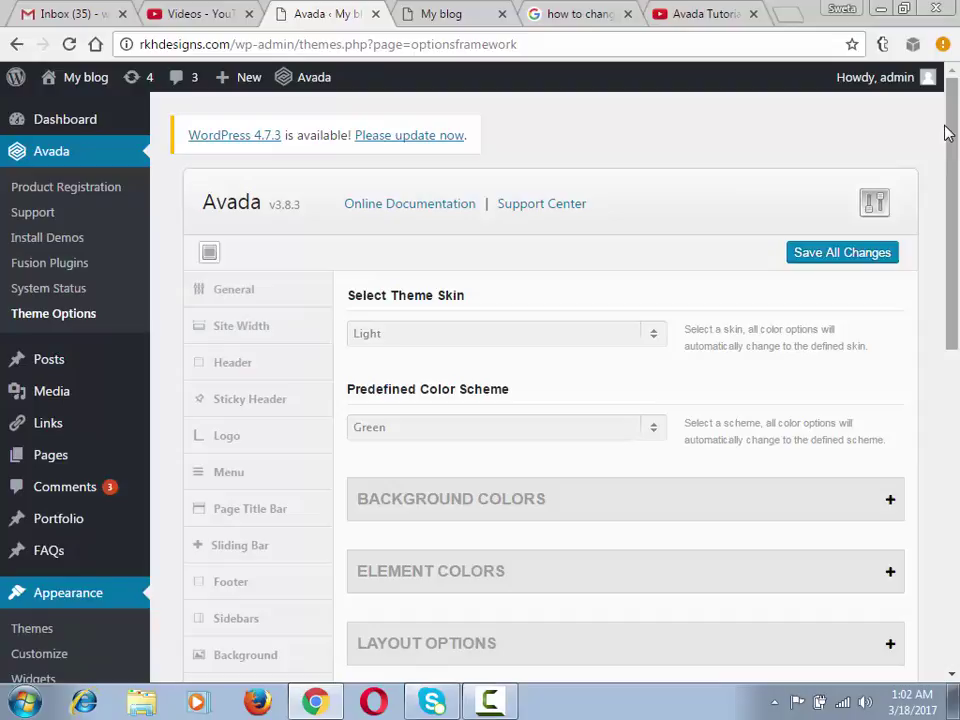
left_click_drag(948, 133, 956, 268)
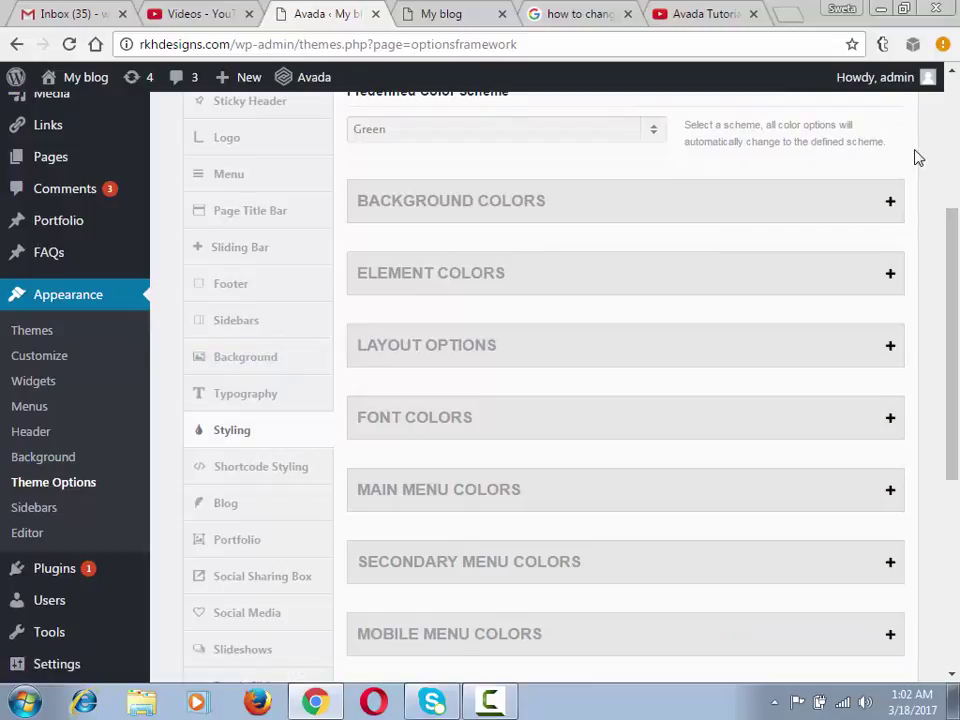
scroll(918, 157, "up", 3)
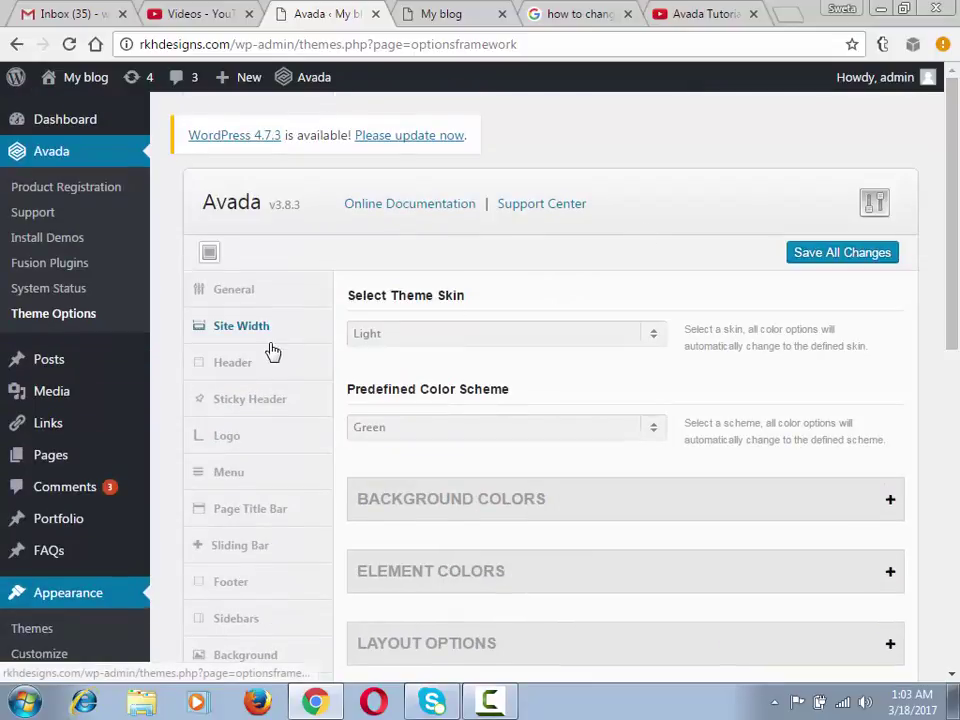
Open the Header section, expand Header Content Options, and scroll down to Slider Position
left_click(238, 368)
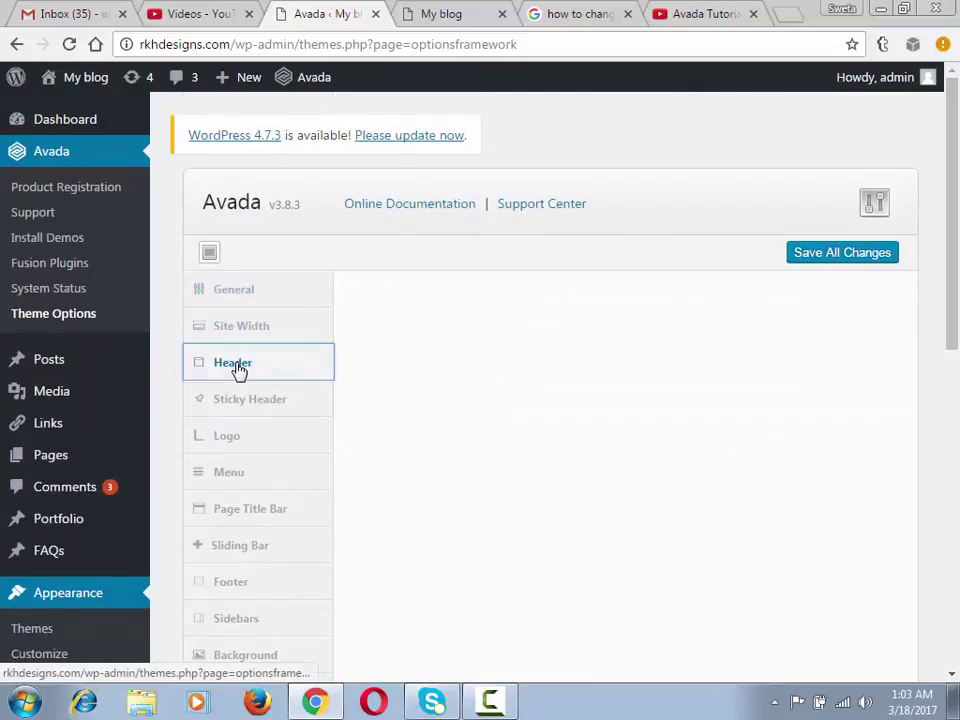
left_click(468, 313)
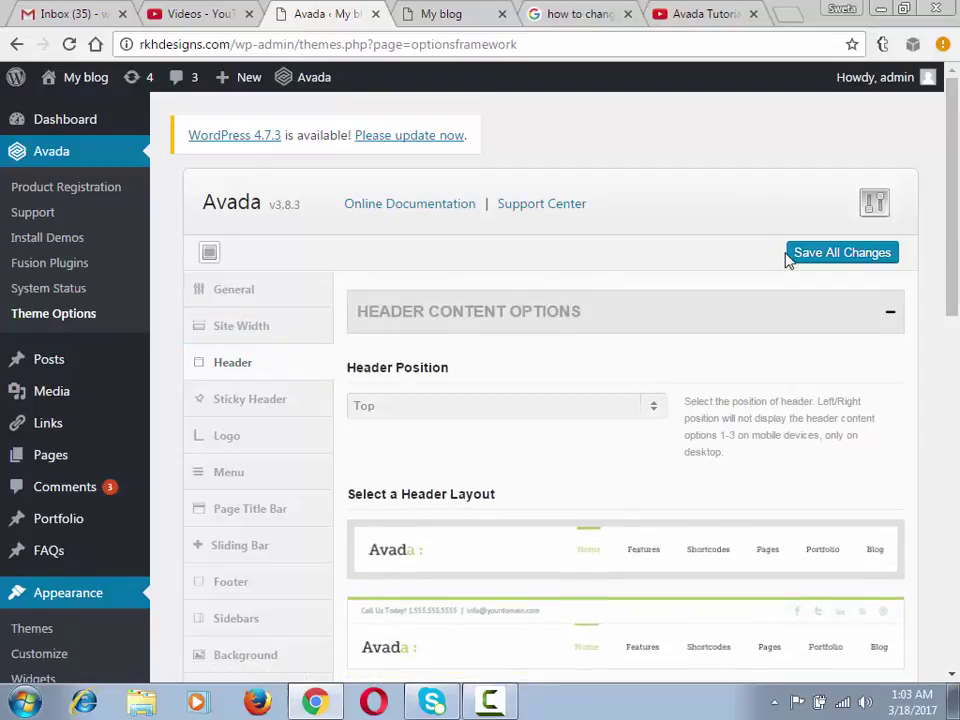
left_click_drag(945, 220, 958, 352)
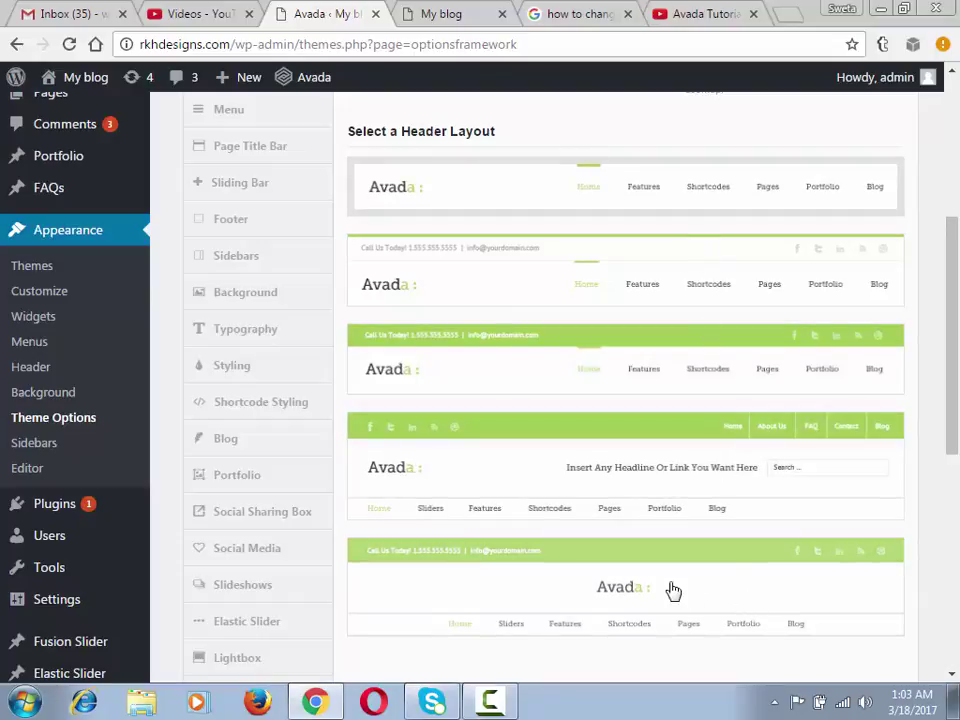
left_click_drag(958, 338, 958, 370)
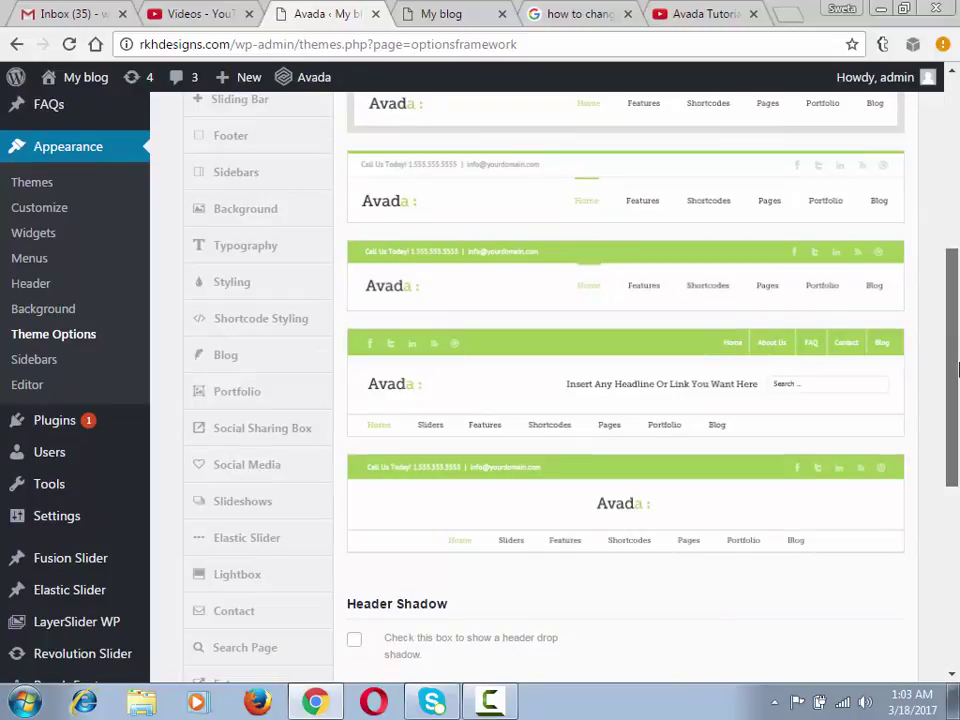
left_click_drag(958, 370, 958, 540)
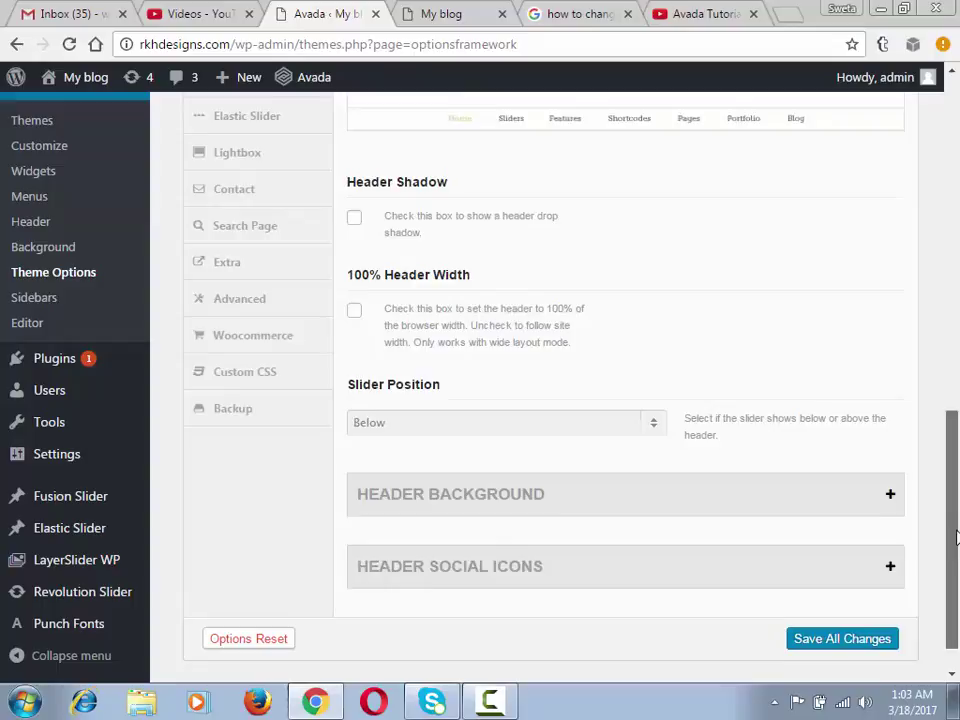
Choose header layout 4 with Contact Info, Navigation and Tagline as Header Content 1–3
left_click(272, 358)
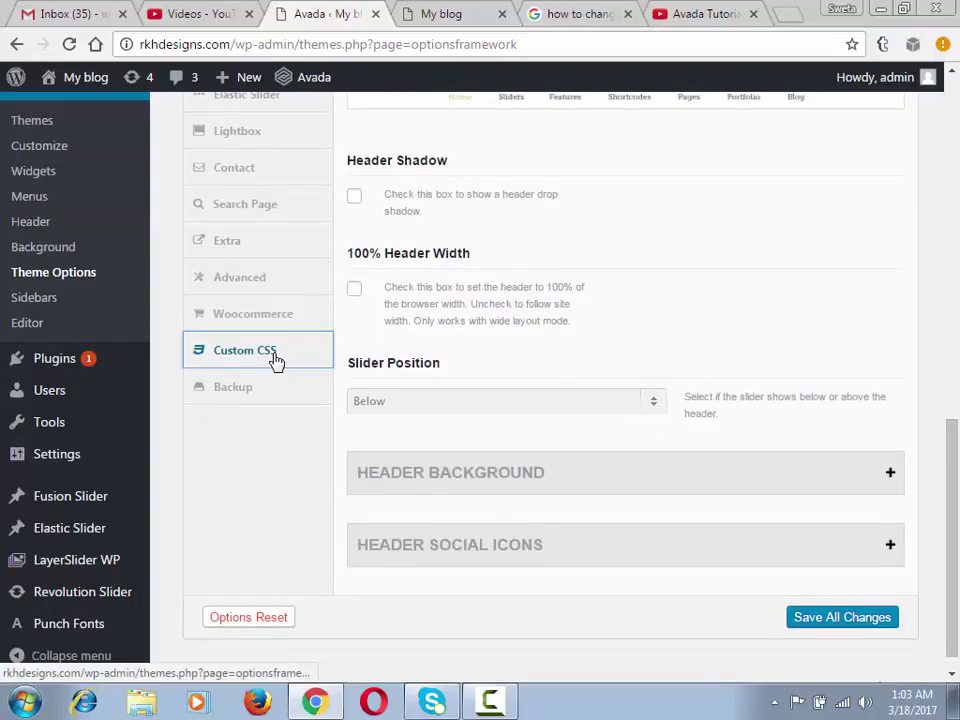
left_click_drag(955, 517, 958, 272)
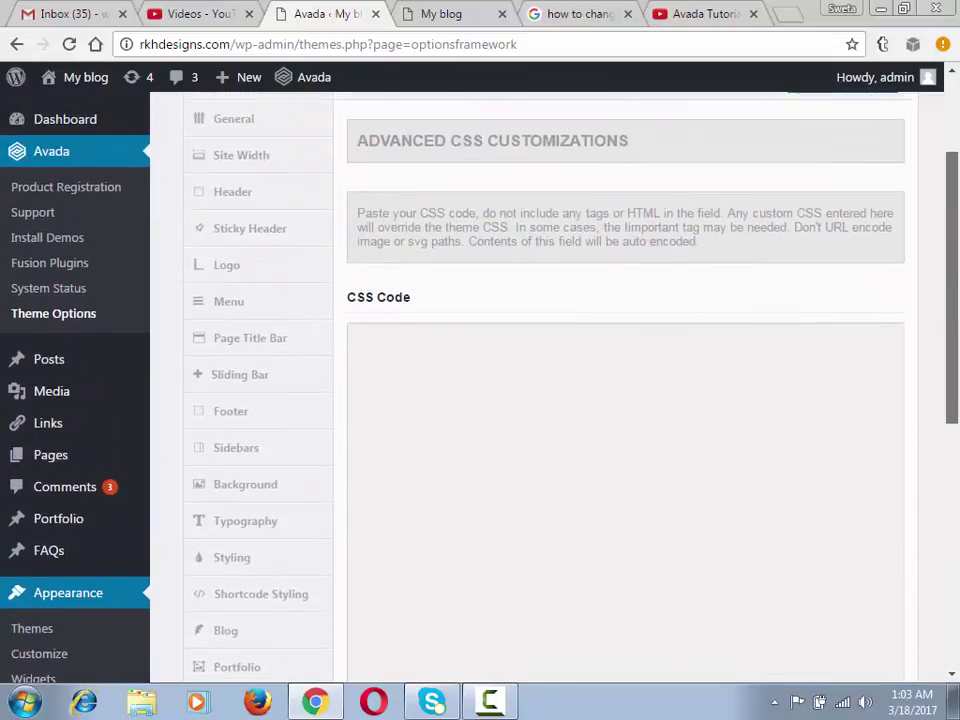
left_click(304, 197)
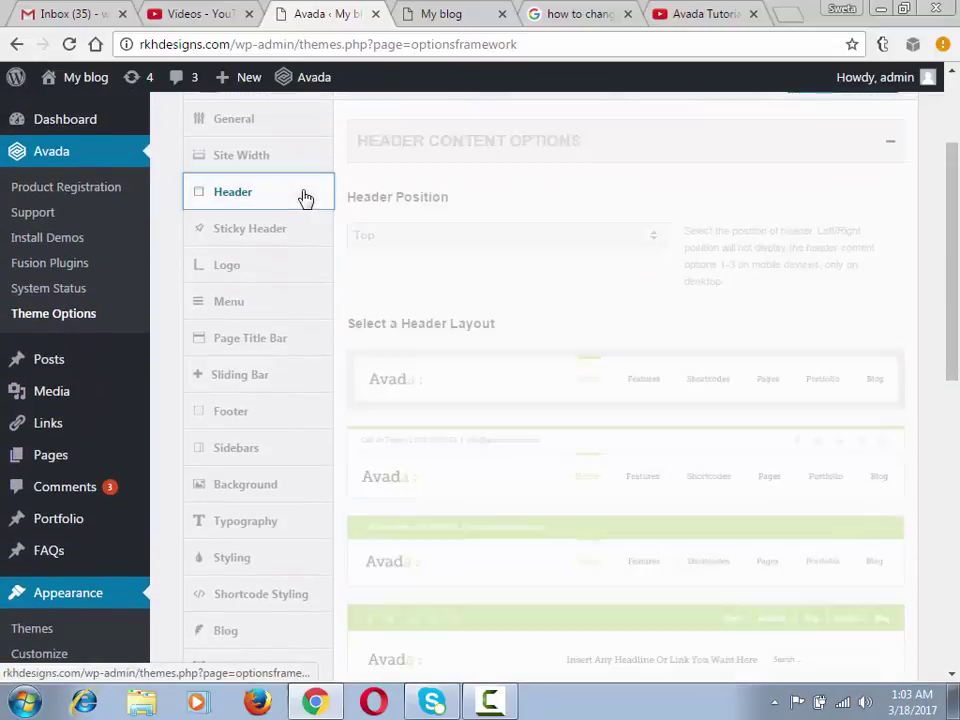
left_click_drag(958, 248, 958, 313)
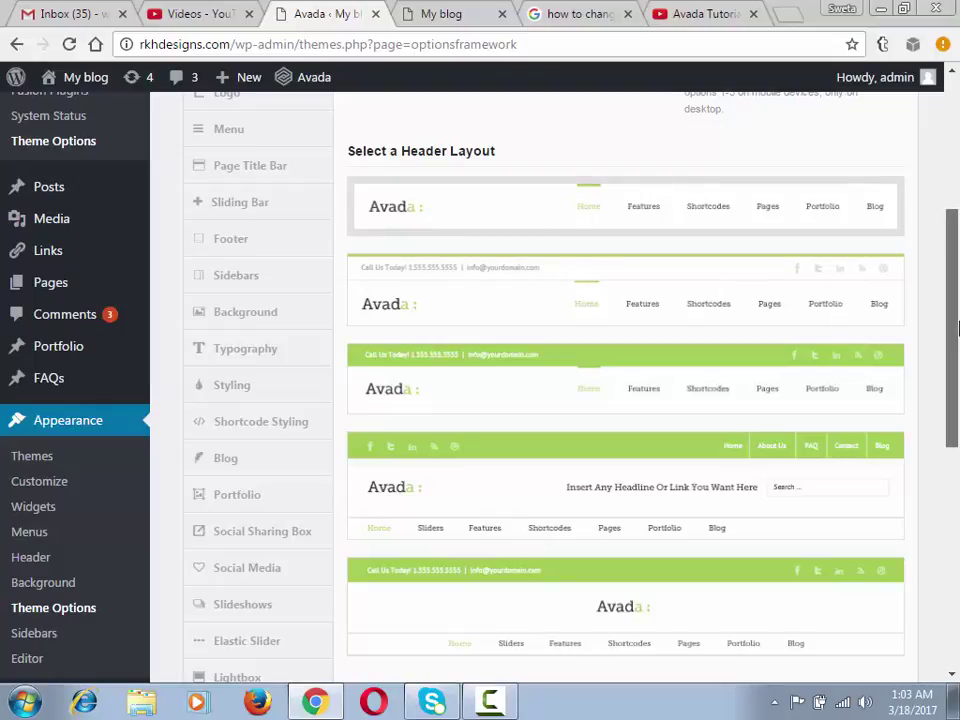
left_click_drag(955, 328, 958, 370)
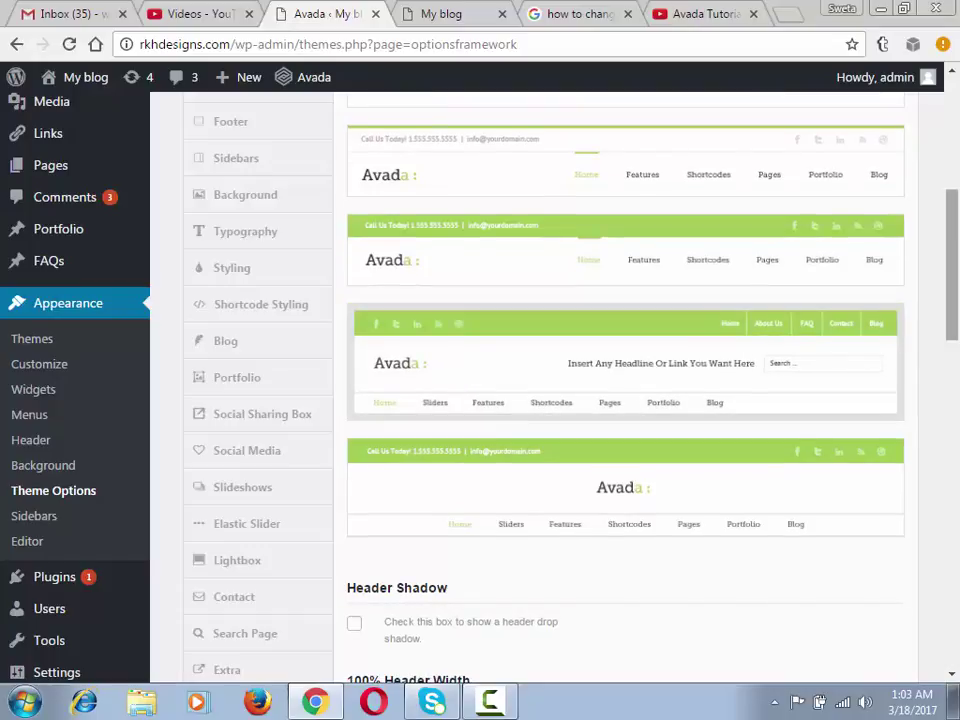
left_click_drag(956, 302, 955, 475)
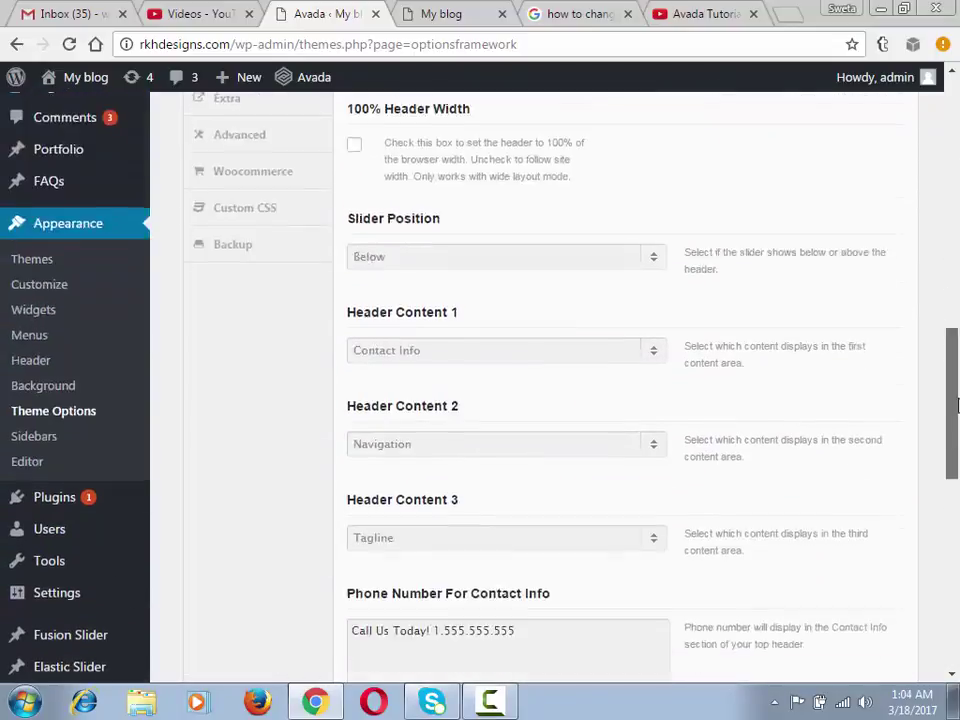
left_click_drag(955, 475, 955, 363)
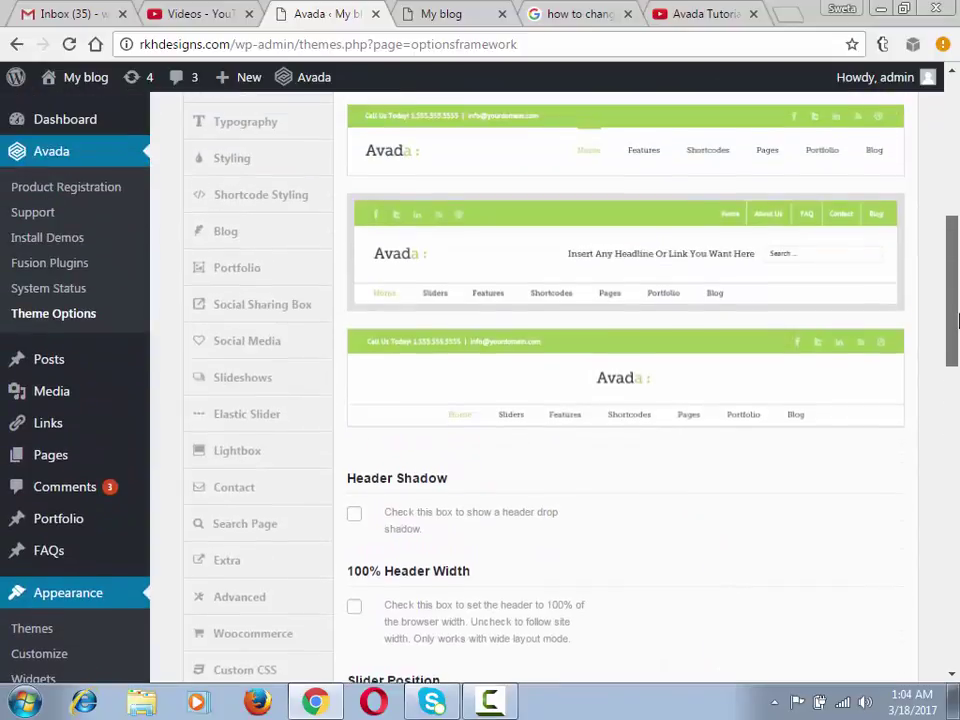
Preview the homepage, then return to Avada's contact phone number and email fields
left_click(466, 10)
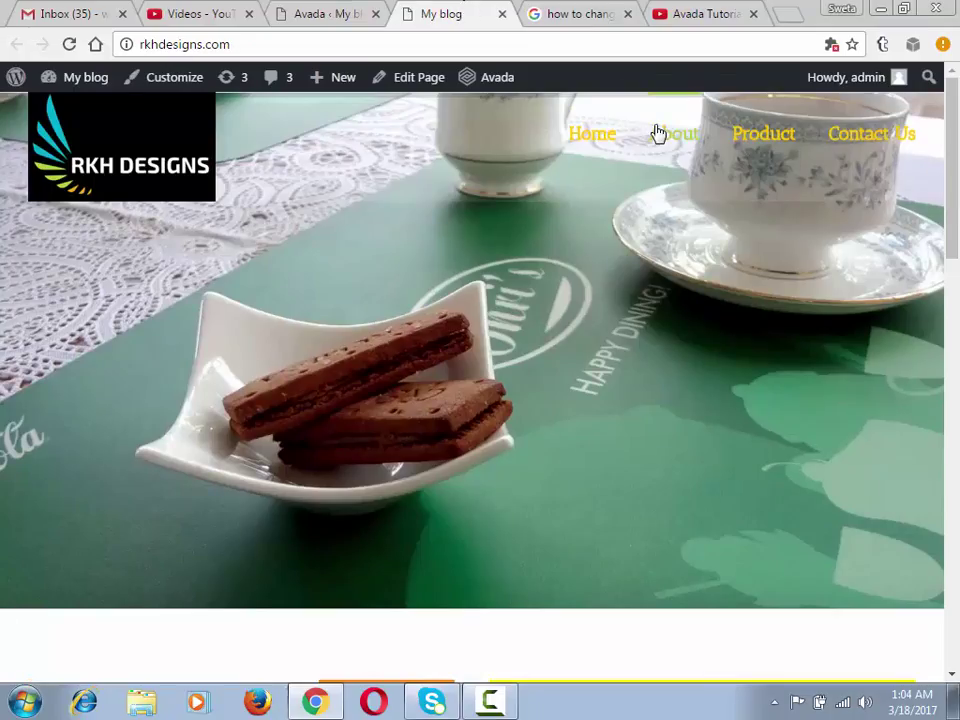
scroll(958, 180, "down", 3)
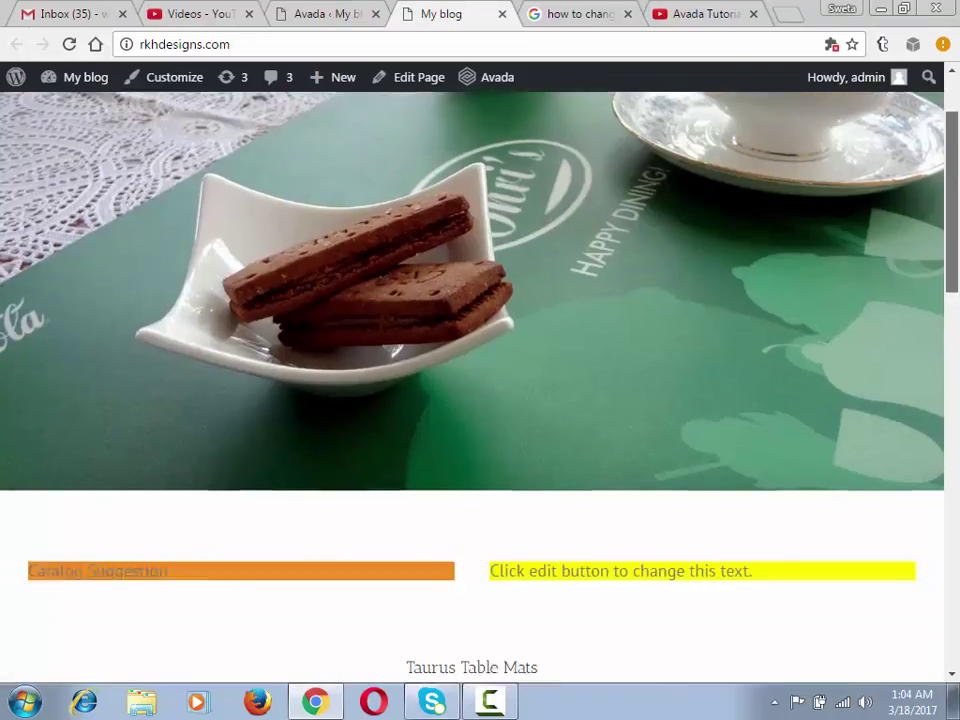
scroll(958, 160, "up", 3)
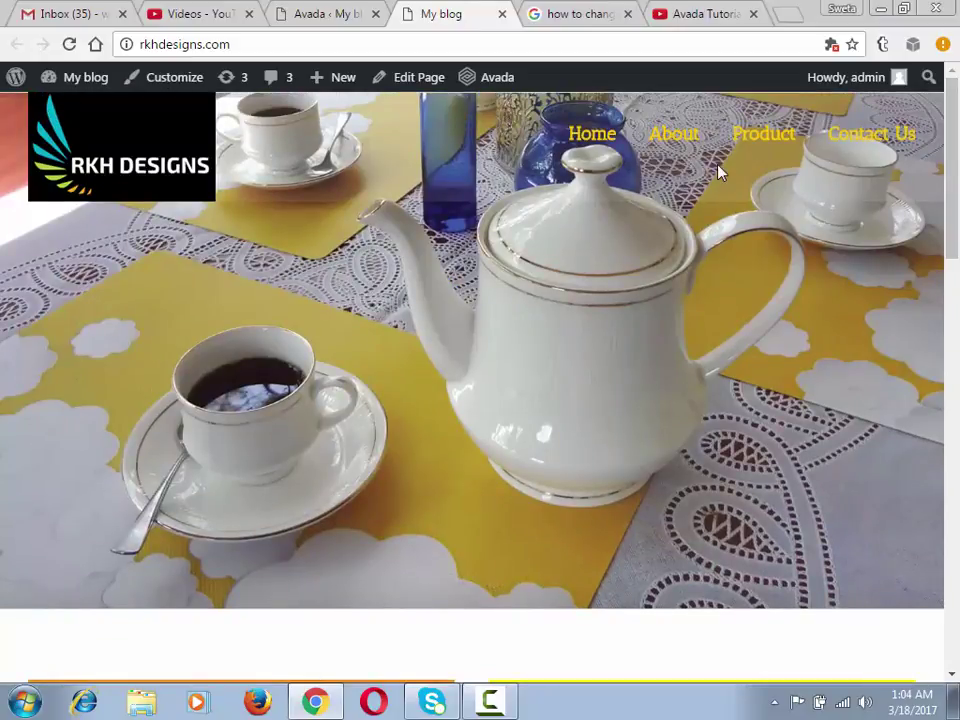
left_click(335, 12)
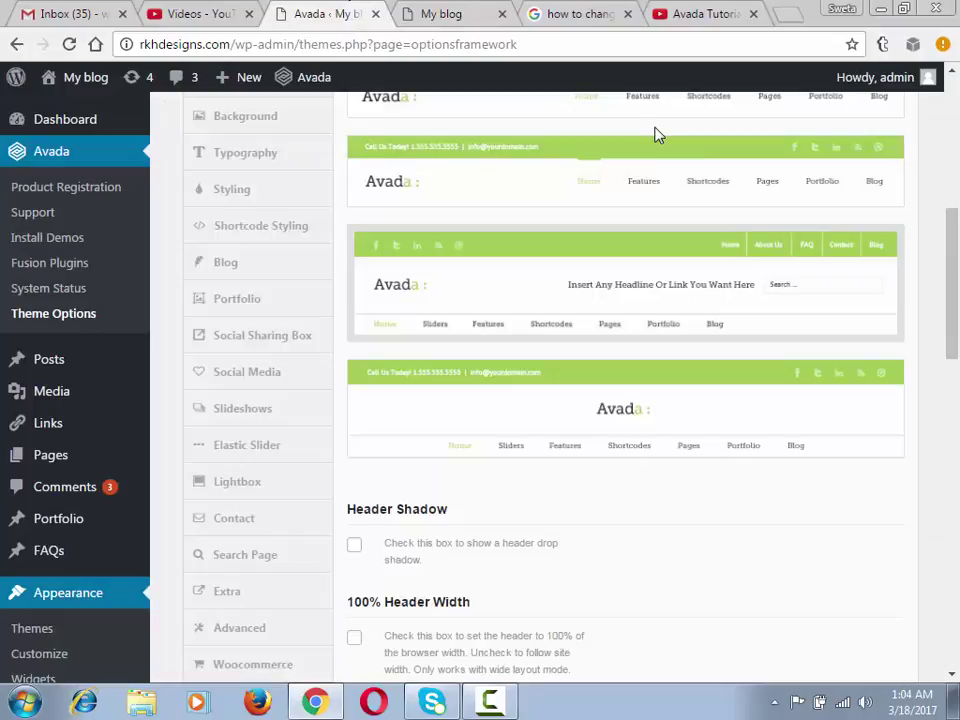
mouse_move(957, 280)
left_mouse_down()
mouse_move(957, 270)
mouse_move(955, 505)
mouse_move(955, 490)
left_mouse_up()
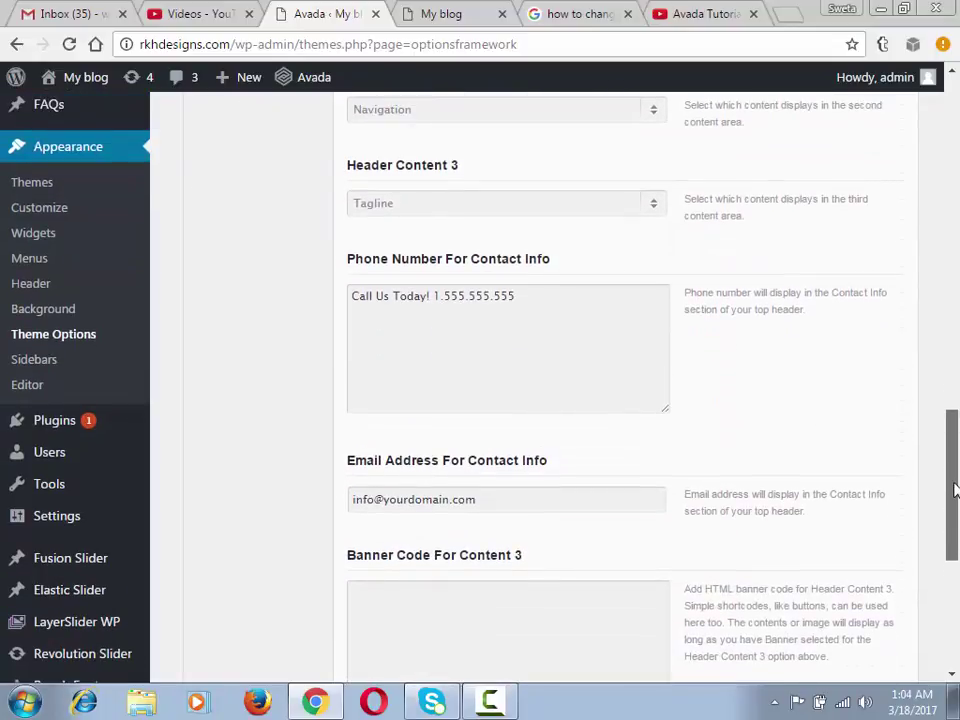
Replace the placeholder contact phone number with the company's phone number
triple_click(570, 300)
double_click(570, 301)
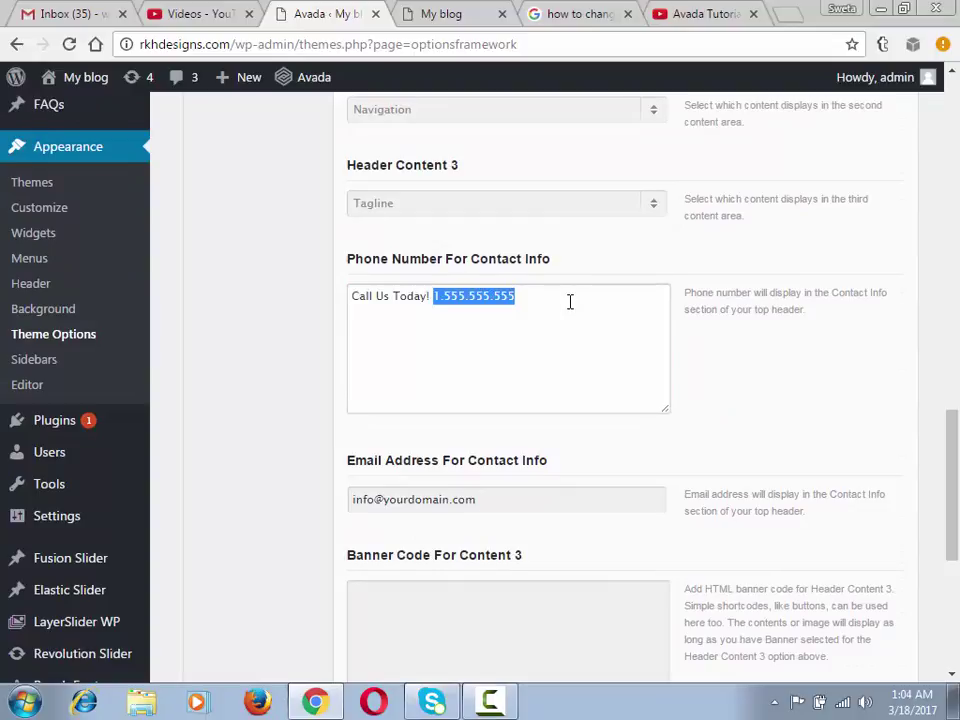
key("BackSpace")
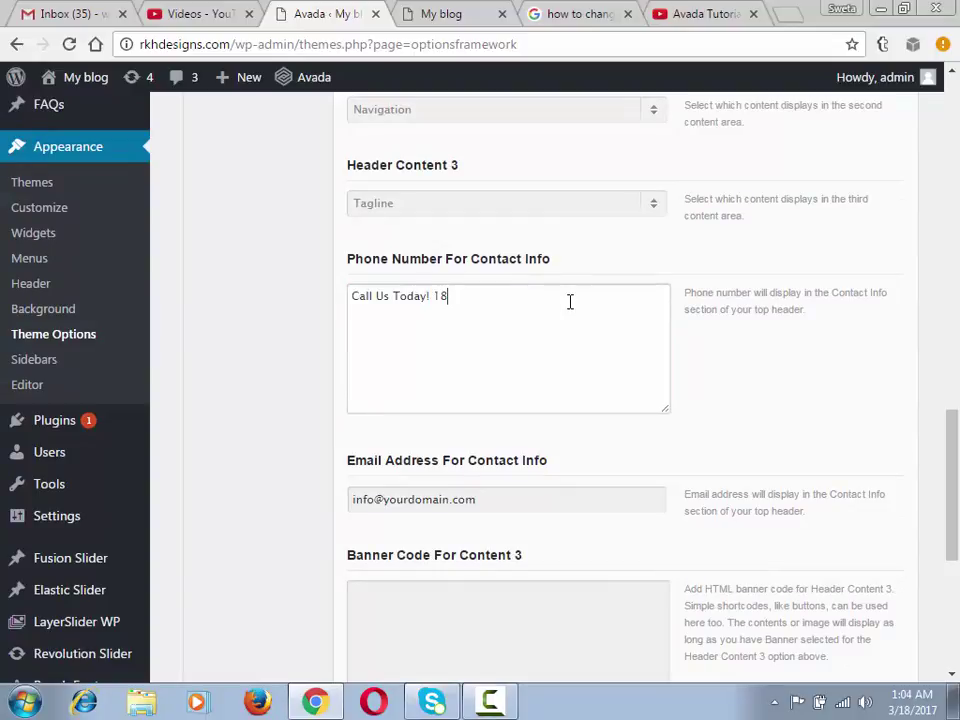
Replace the placeholder domain in the contact email with rkhdesigns.com
scroll(918, 468, "down", 2)
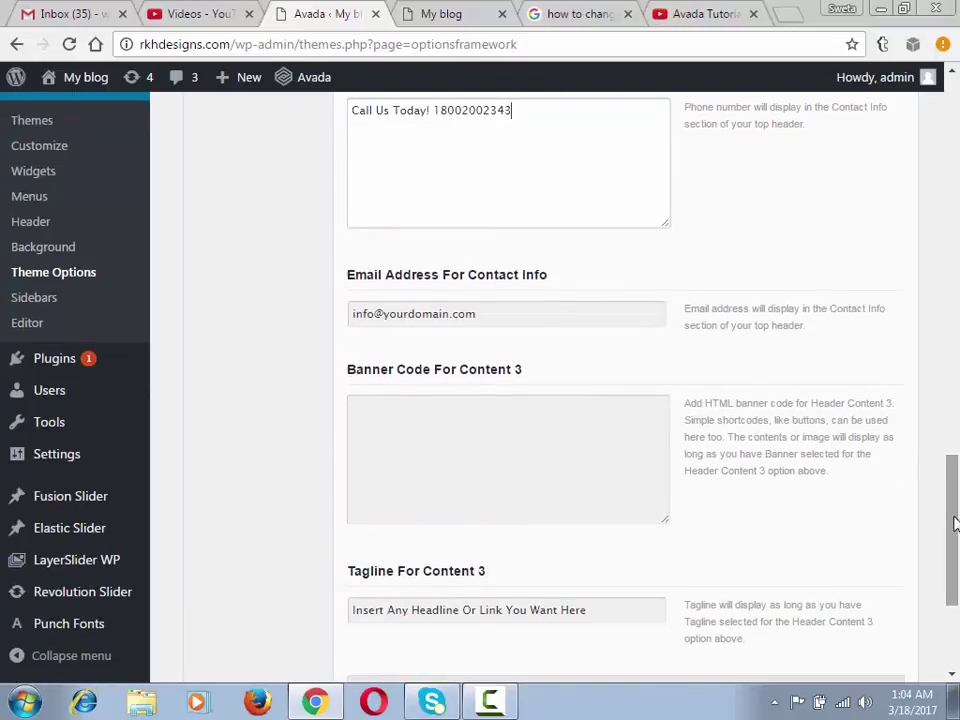
left_click_drag(504, 314, 385, 314)
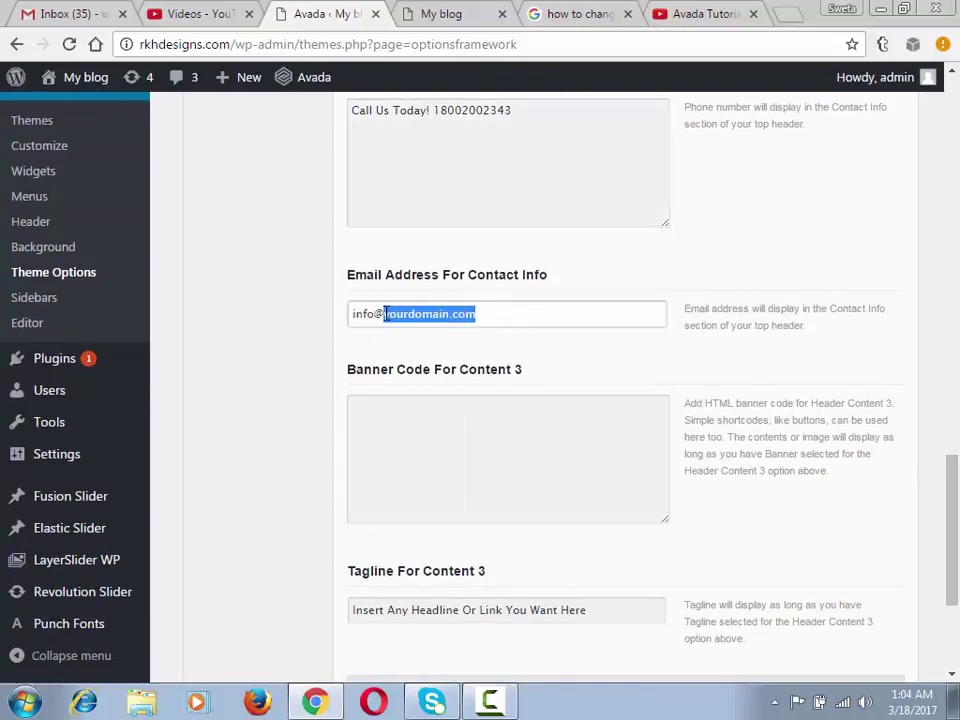
type("rk")
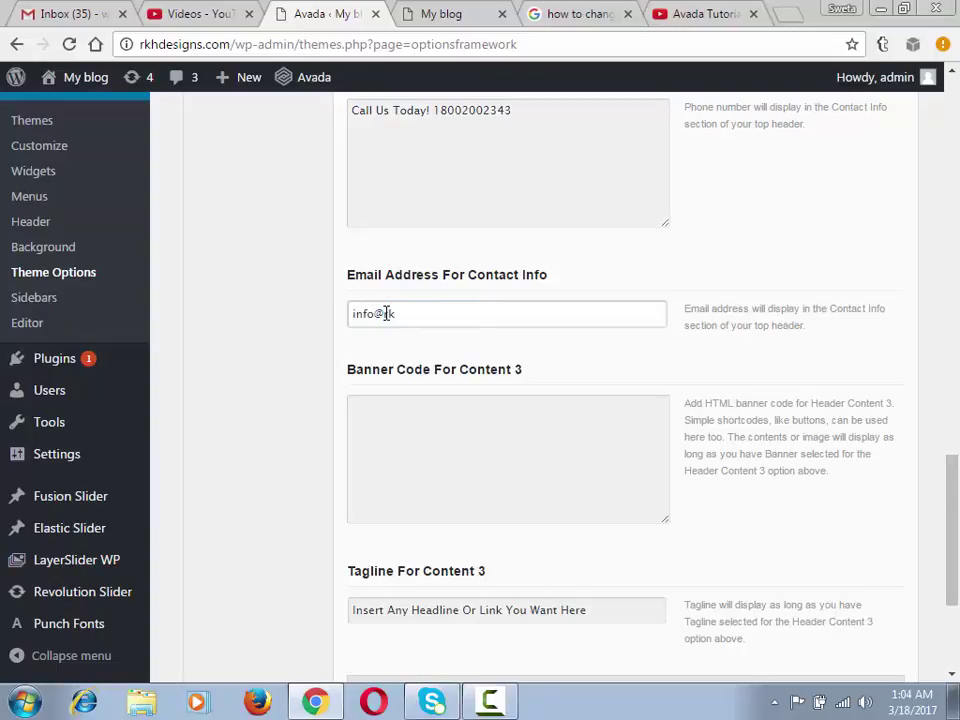
type("hdes")
type("ign")
key("BackSpace")
type("g")
type("ns.com")
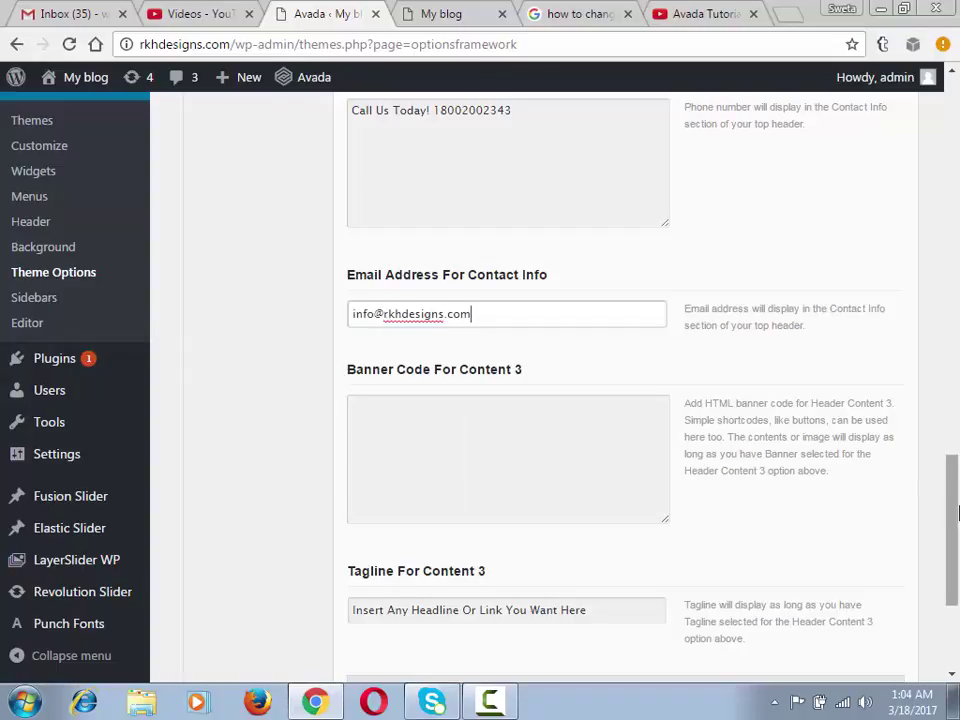
Save all header changes and switch to the homepage tab
left_click_drag(949, 476, 957, 590)
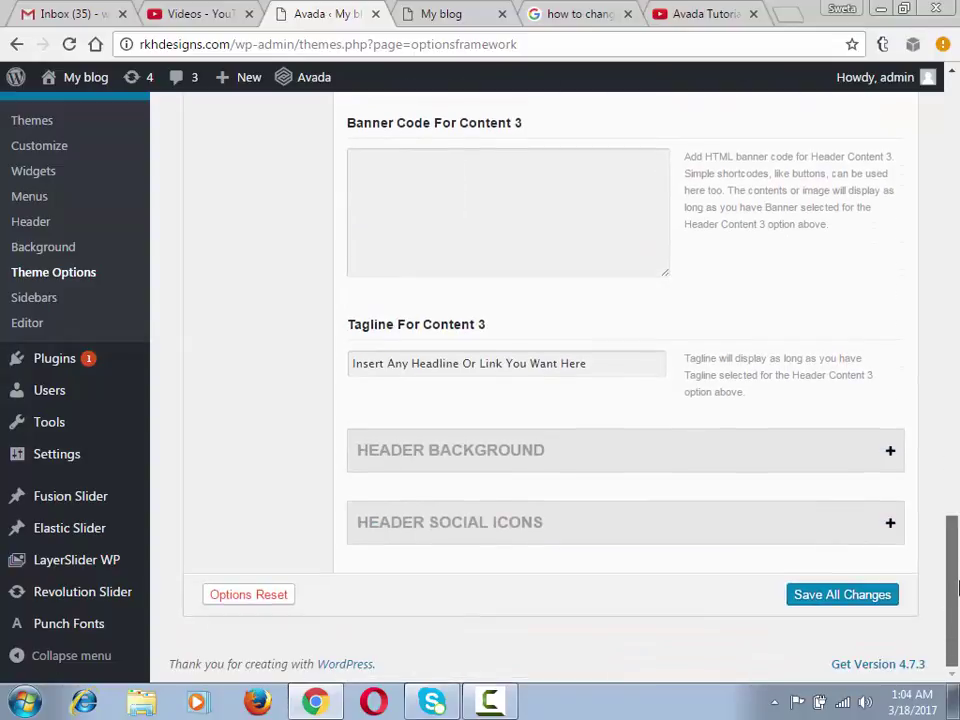
left_click(838, 595)
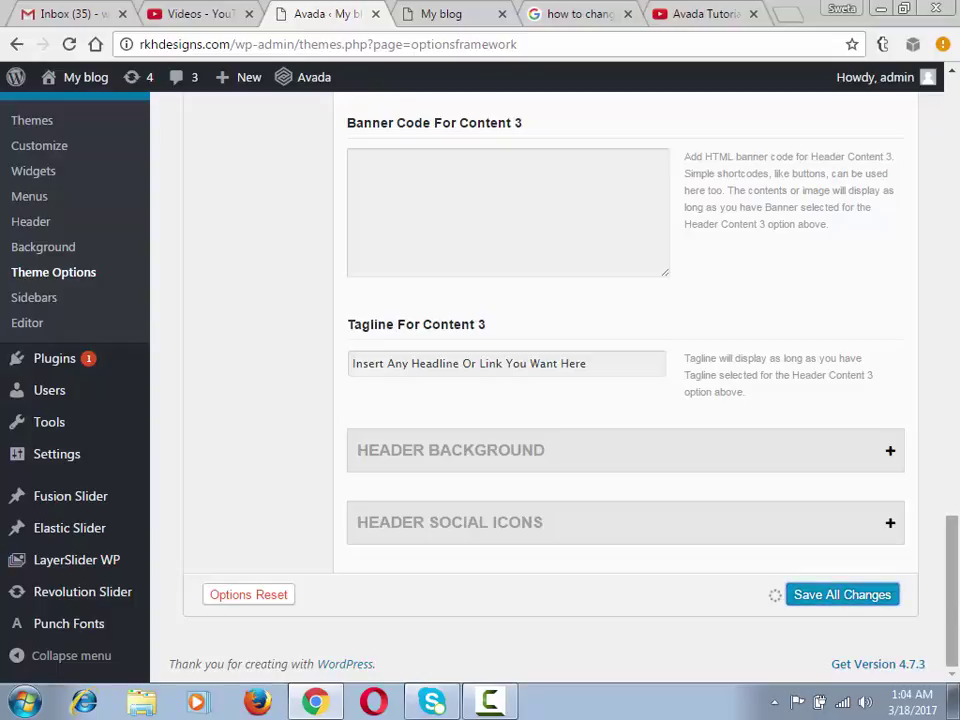
left_click_drag(953, 520, 955, 395)
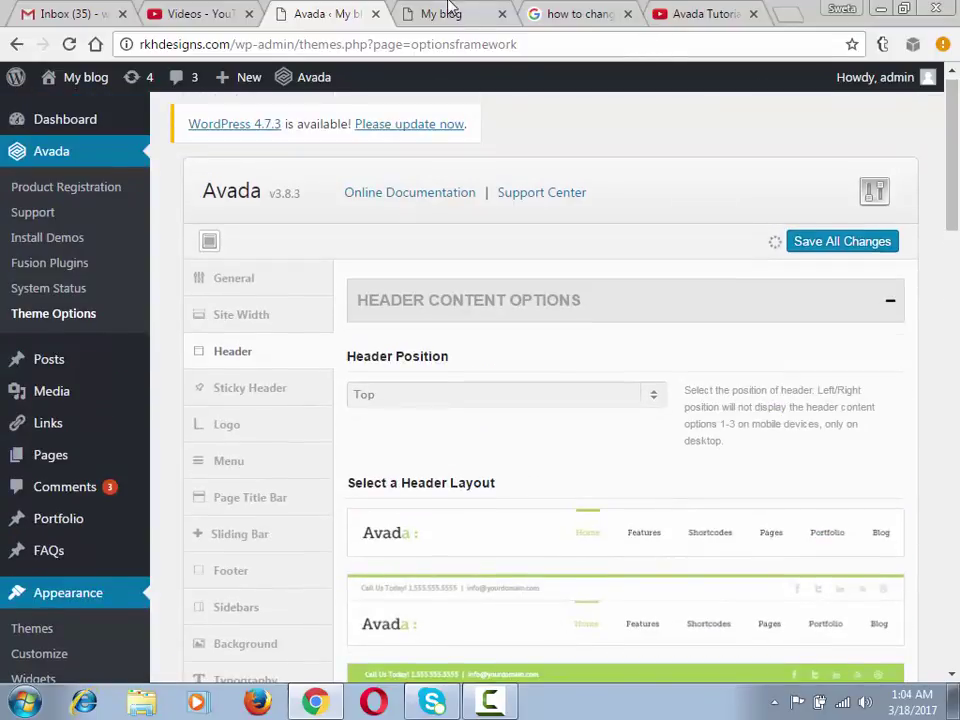
left_click(446, 16)
Reload the RKH Designs homepage from the address bar to see the header changes
left_click(443, 43)
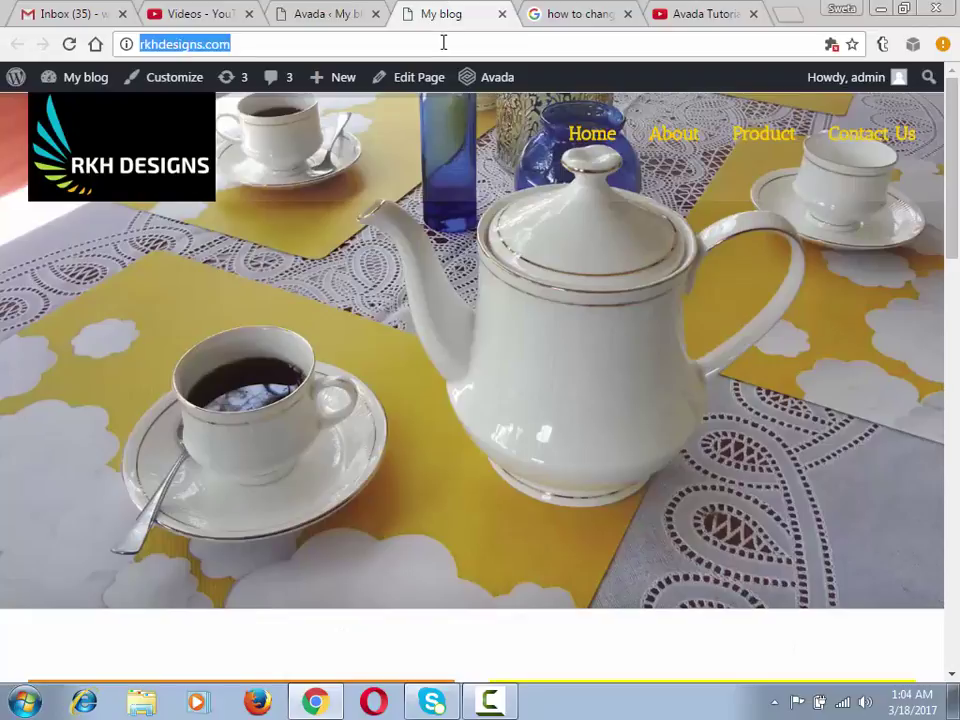
key("Return")
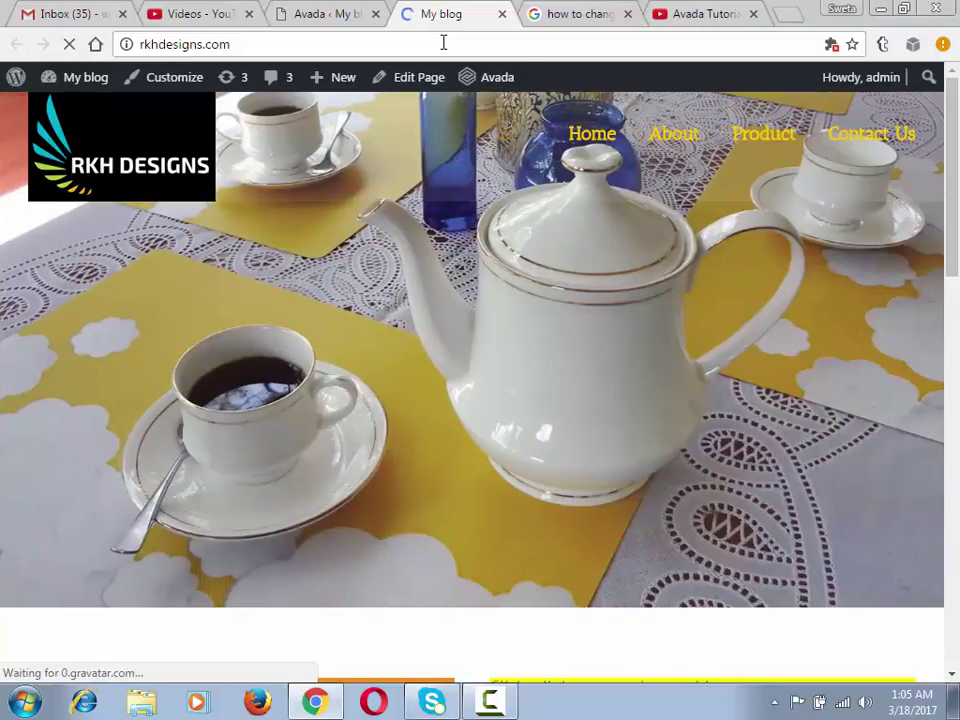
left_click(443, 44)
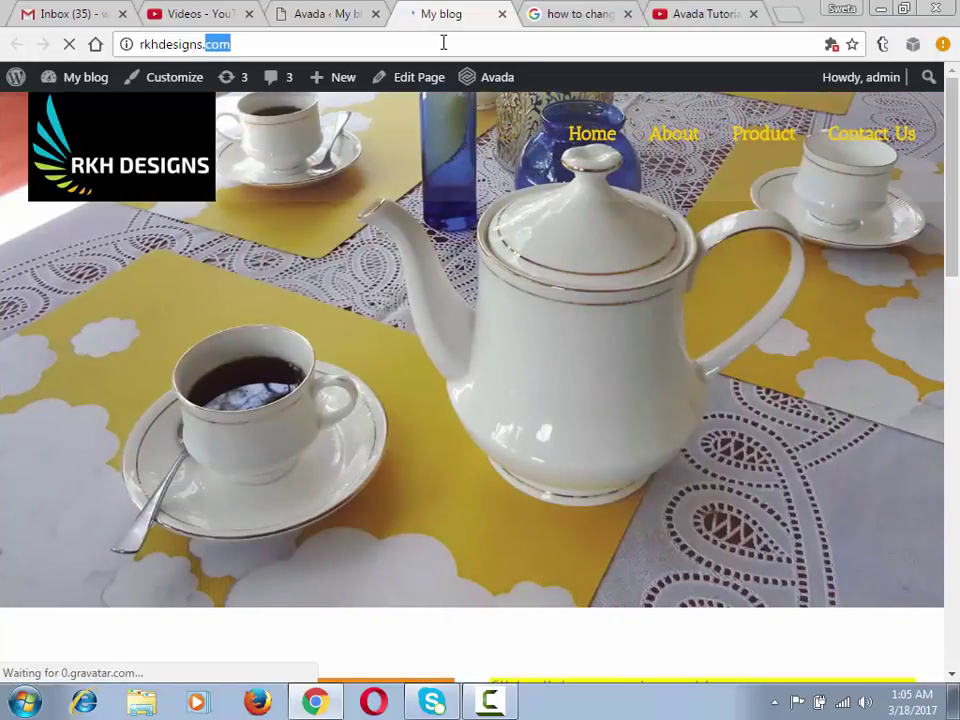
key("Escape")
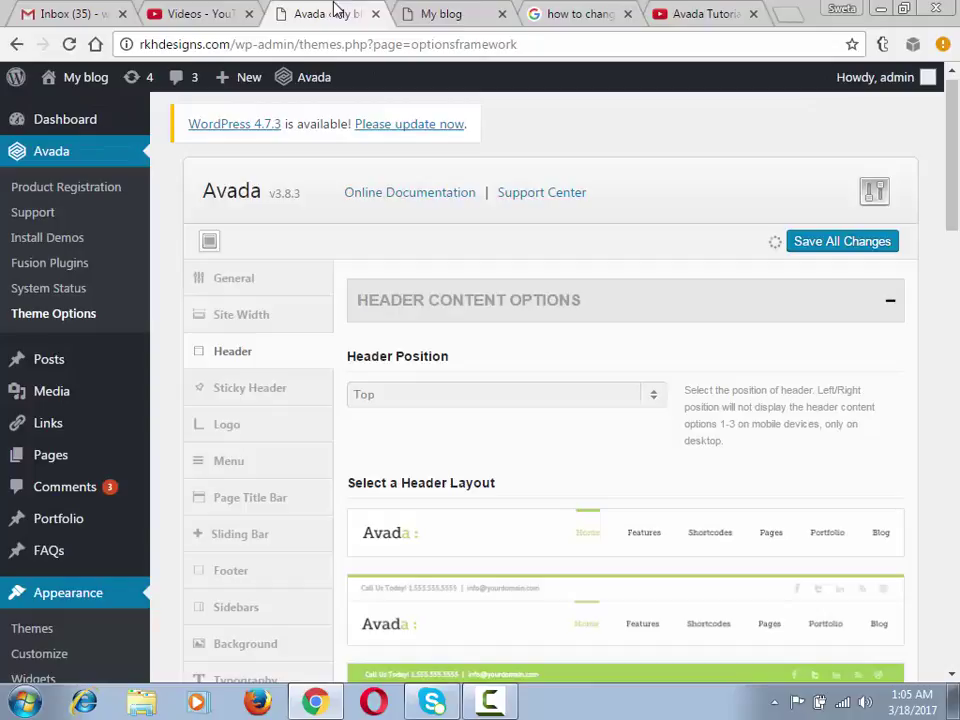
Set Header Background opacity under Styling > Background Colors from 0.1 to 1 and save
mouse_move(957, 190)
left_mouse_down()
mouse_move(957, 490)
mouse_move(957, 292)
left_mouse_up()
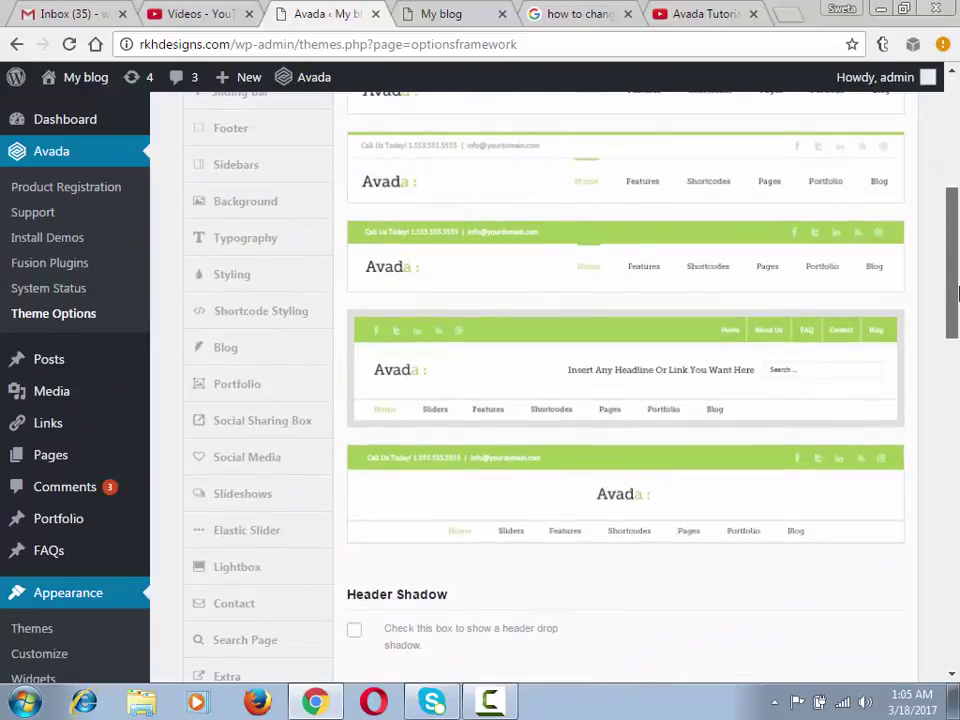
left_click(235, 277)
left_click_drag(957, 385, 957, 290)
left_click(889, 258)
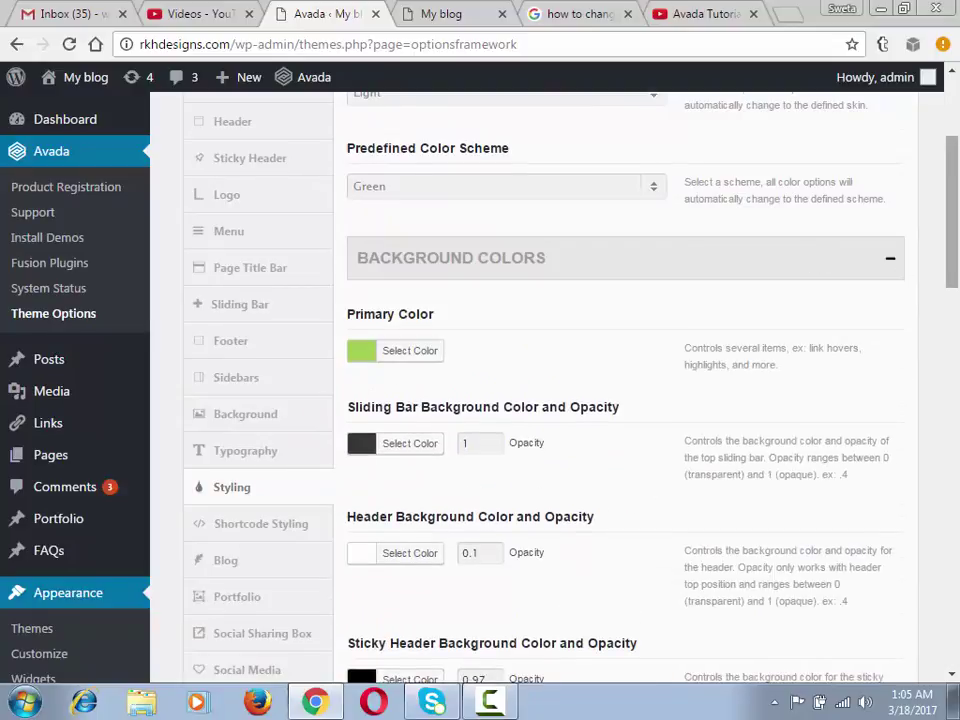
scroll(957, 290, "down", 3)
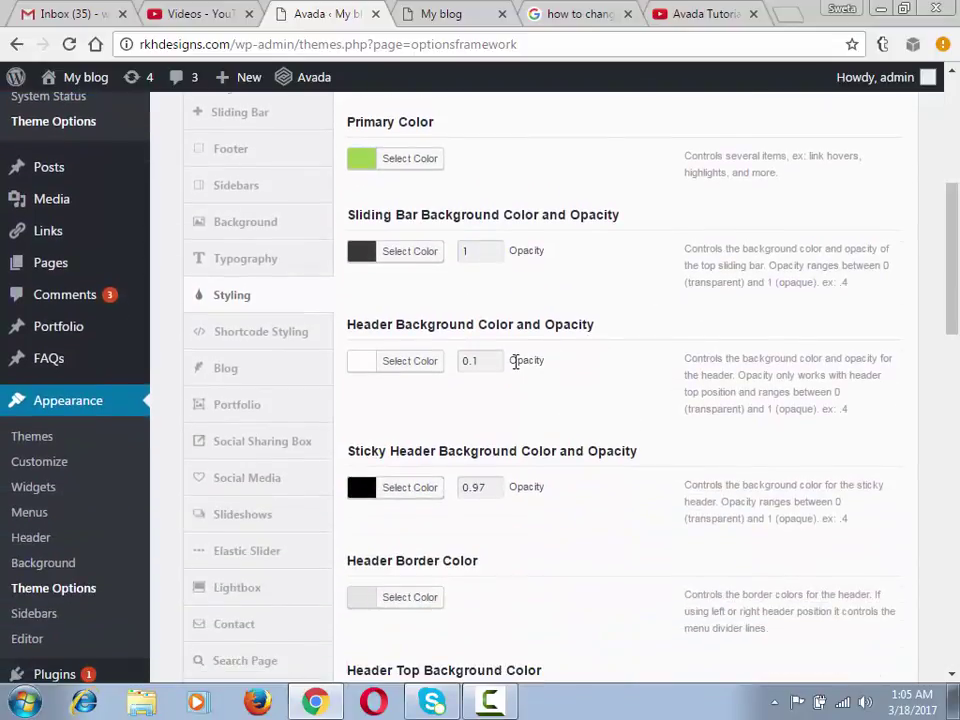
double_click(495, 361)
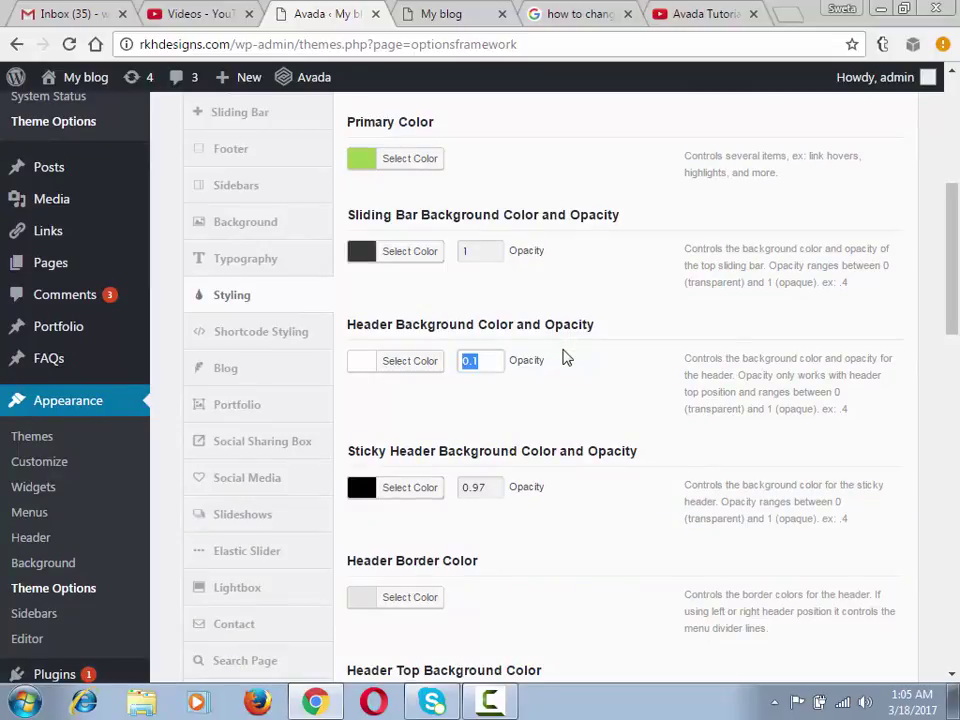
type("1")
scroll(620, 400, "down", 10)
scroll(620, 400, "down", 10)
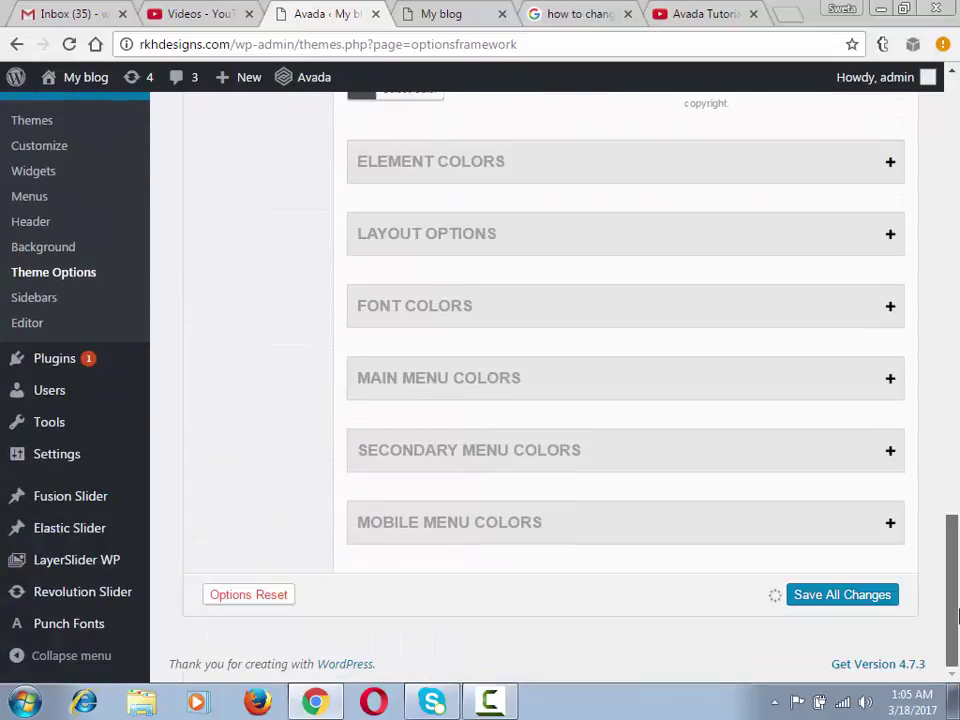
left_click(850, 597)
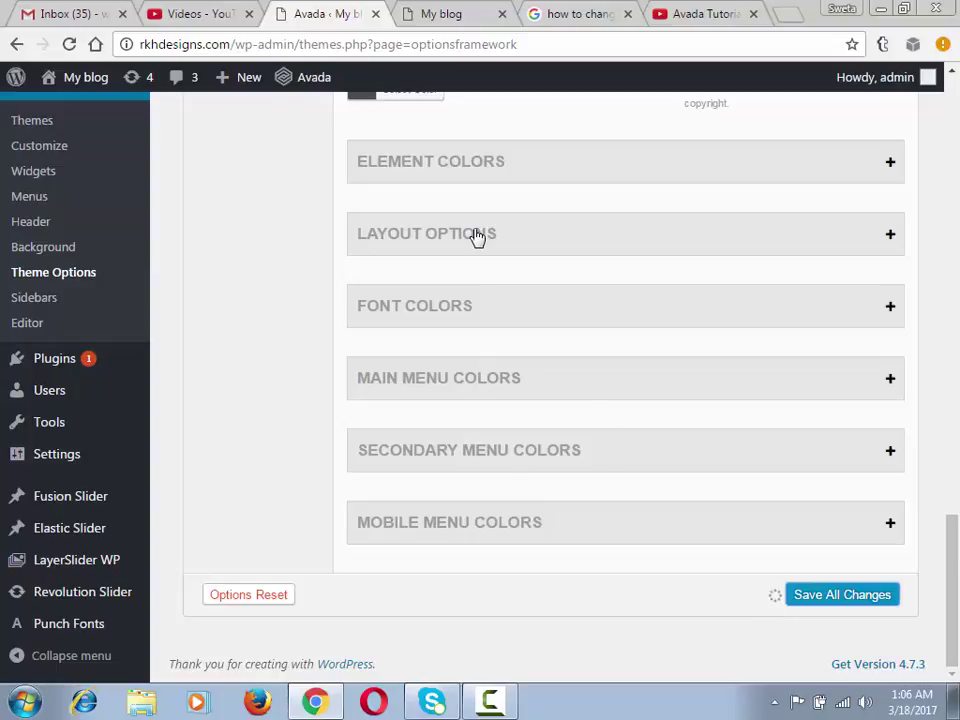
Switch between the homepage and theme options tabs and reload the homepage to check the header
left_click(440, 12)
key("Return")
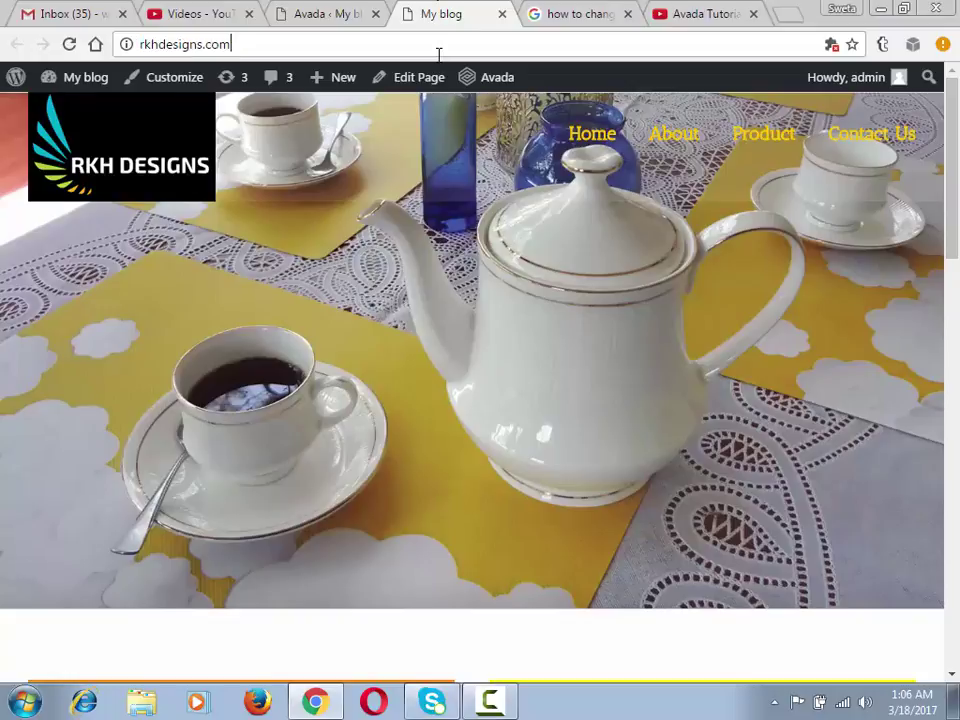
left_click(340, 10)
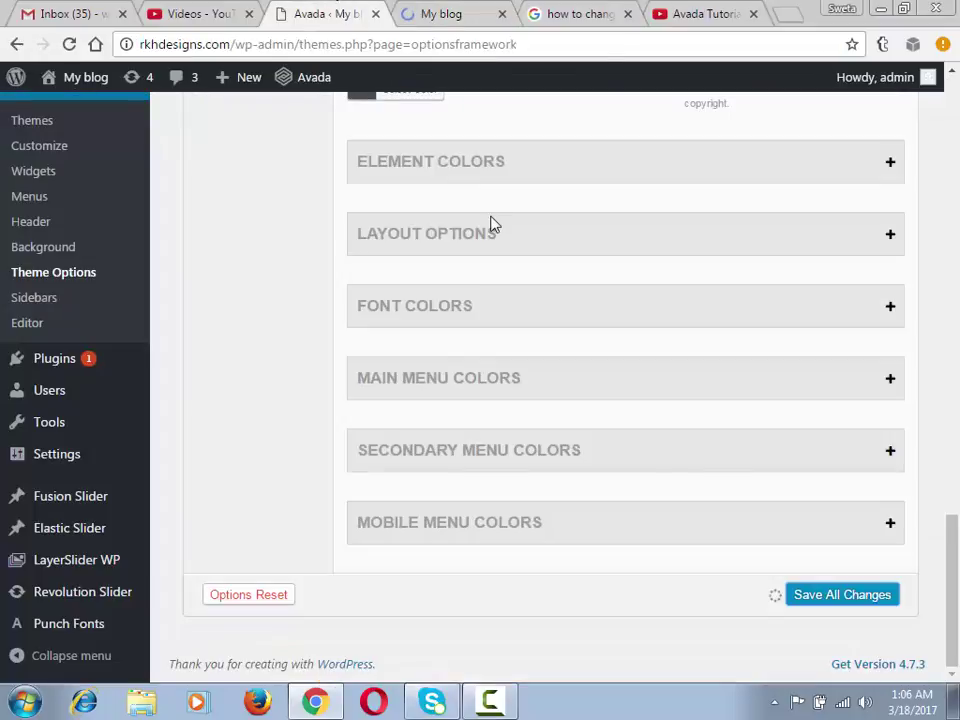
left_click(445, 12)
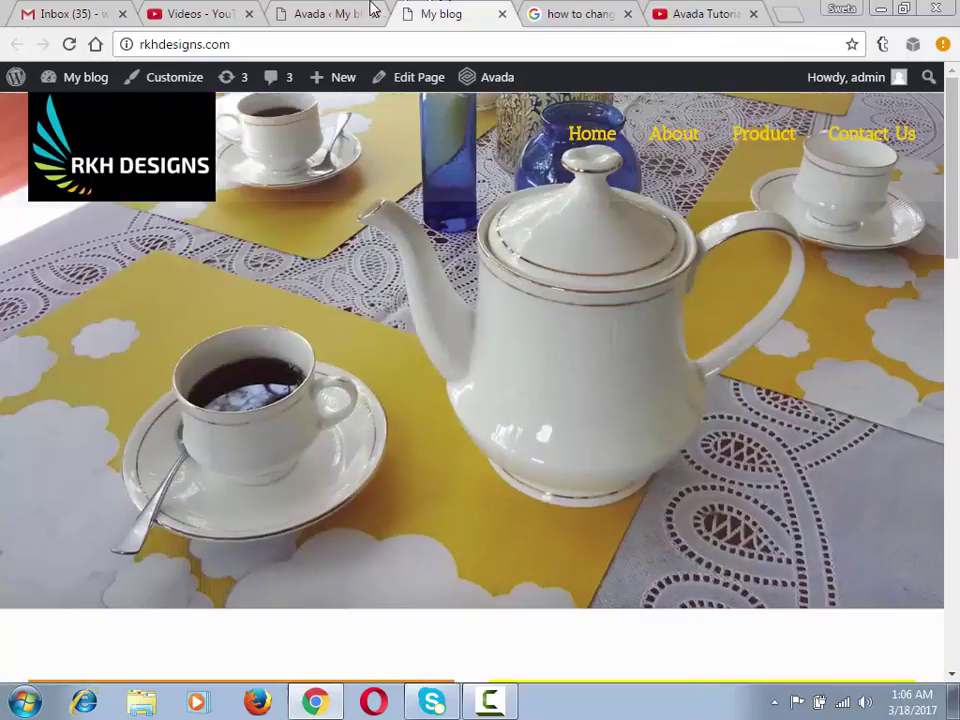
left_click(348, 10)
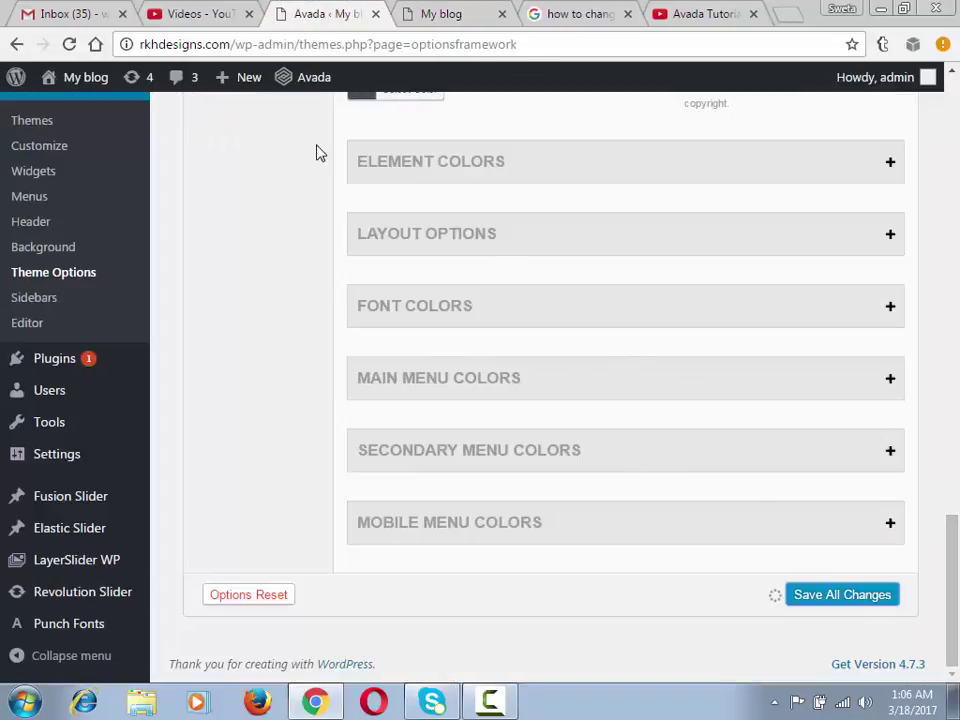
left_click(70, 44)
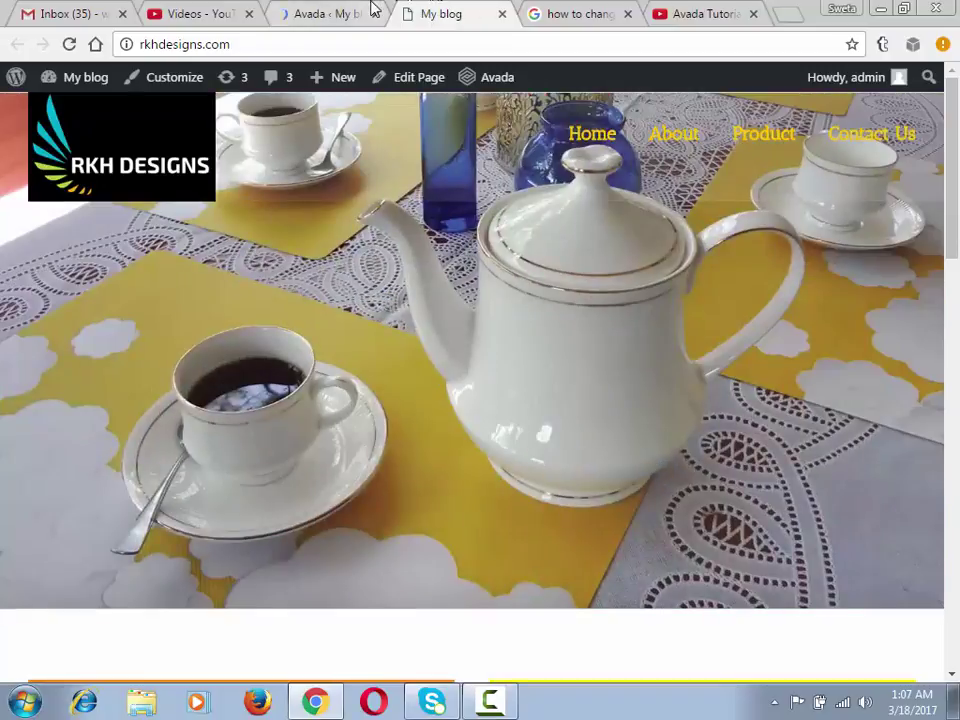
Review Header Content Options' layout and phone/email fields, then save all changes
left_click(335, 13)
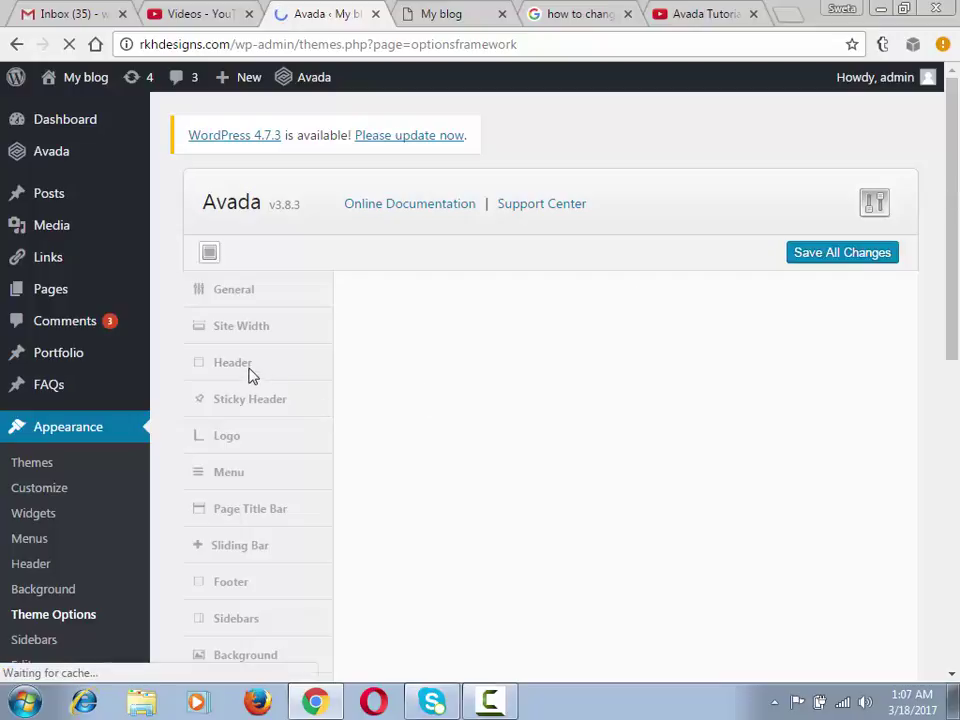
scroll(246, 374, "down", 3)
left_click_drag(936, 480, 936, 215)
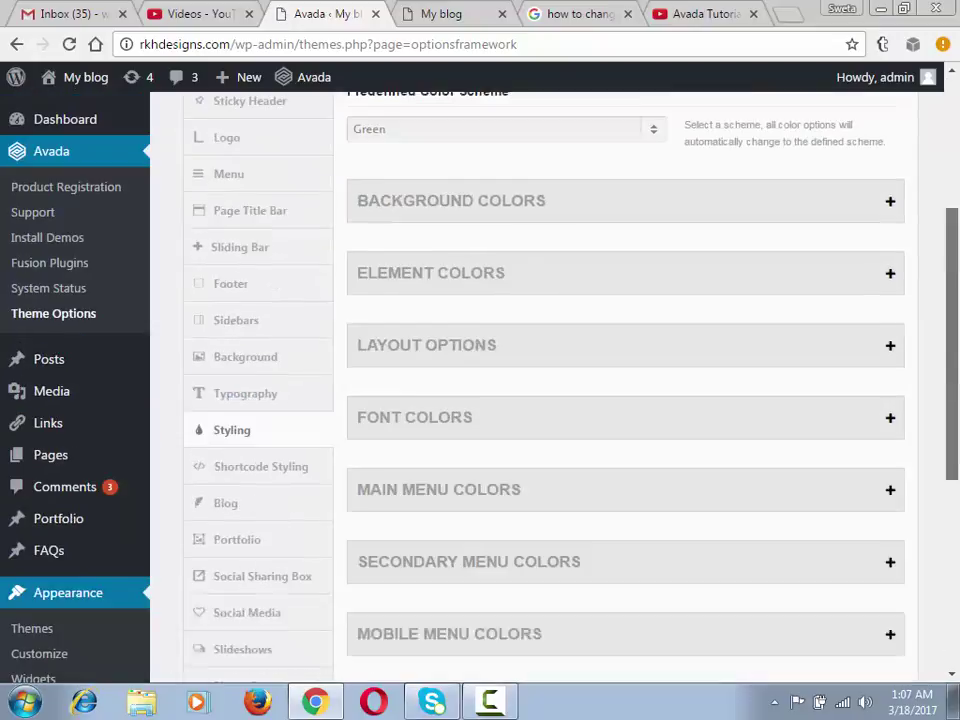
scroll(414, 315, "up", 1)
left_click(290, 300)
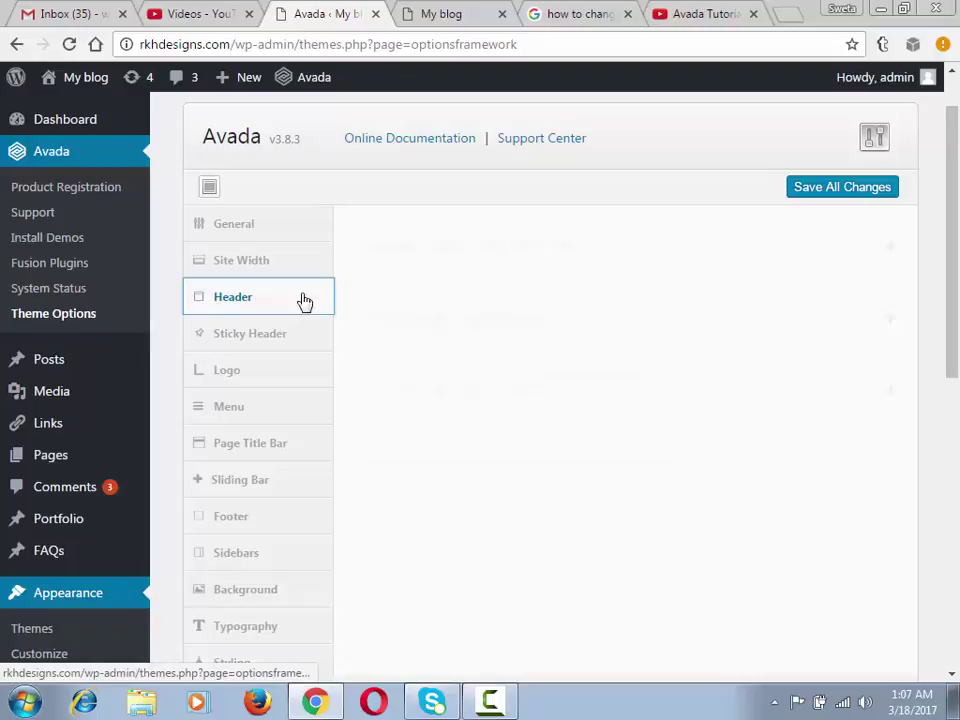
left_click(614, 257)
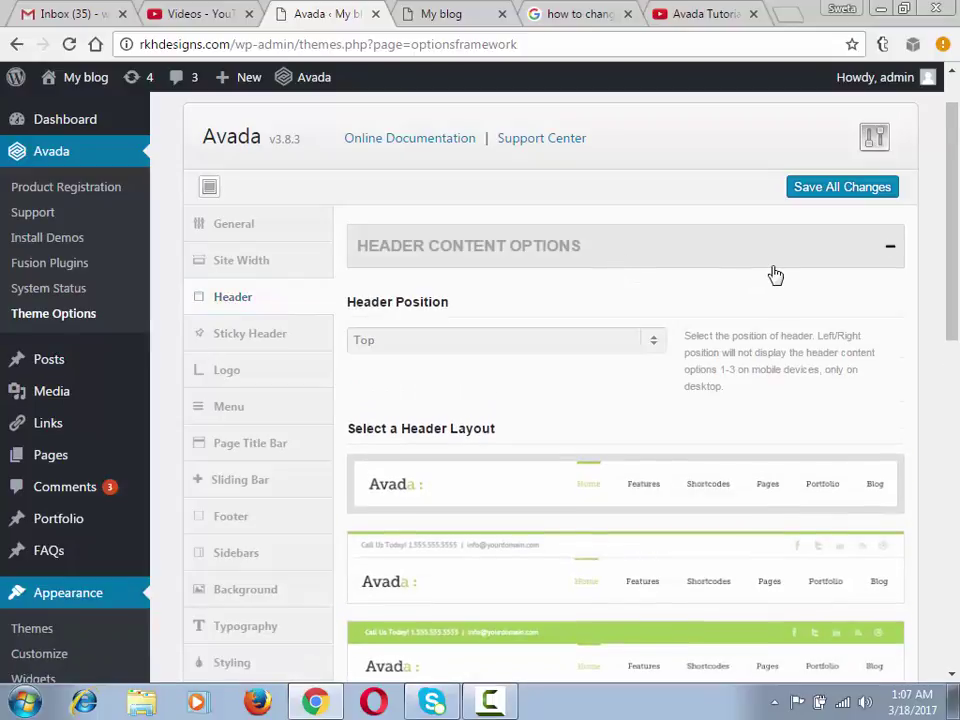
left_click_drag(952, 210, 957, 385)
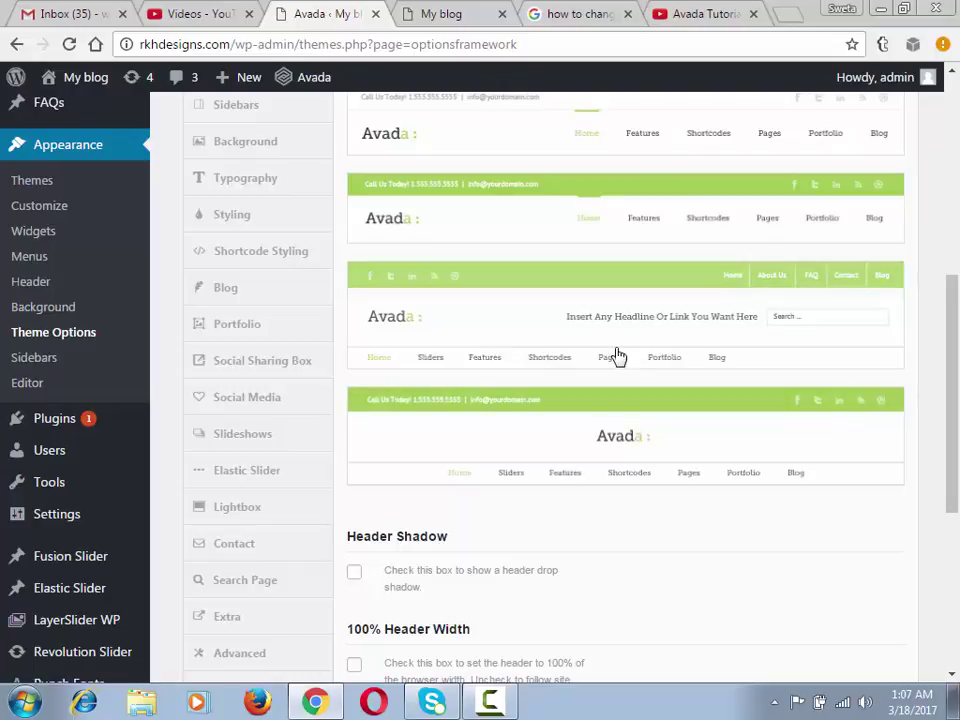
left_click_drag(955, 380, 955, 620)
left_click(868, 602)
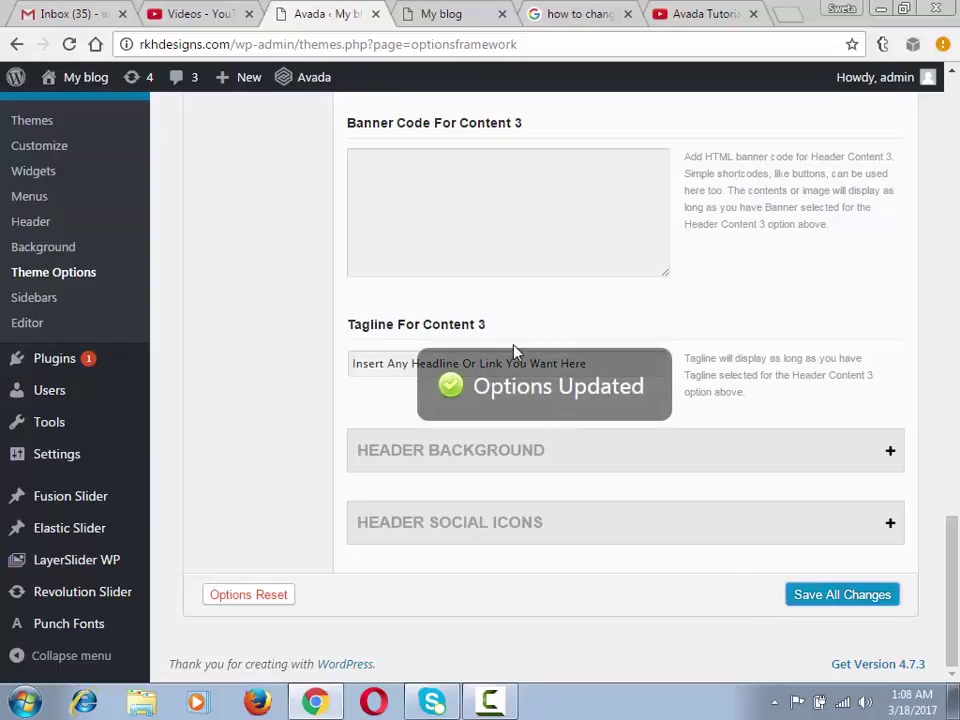
Reload the RKH Designs homepage to show the contact bar, tagline and menu below the logo
left_click(466, 18)
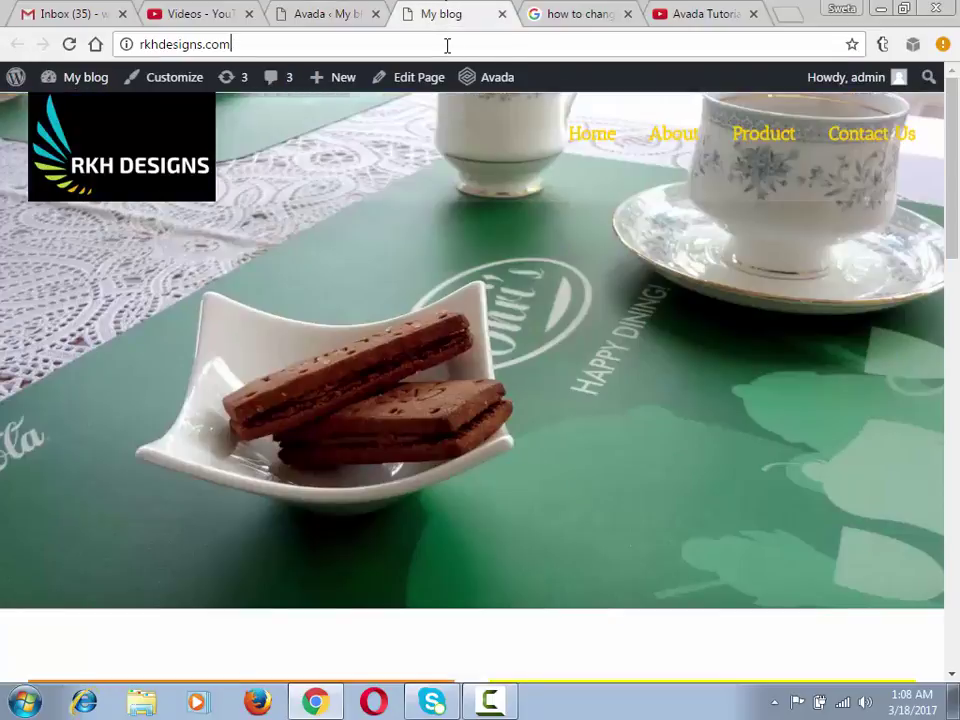
left_click(447, 44)
left_click(447, 44)
key("Return")
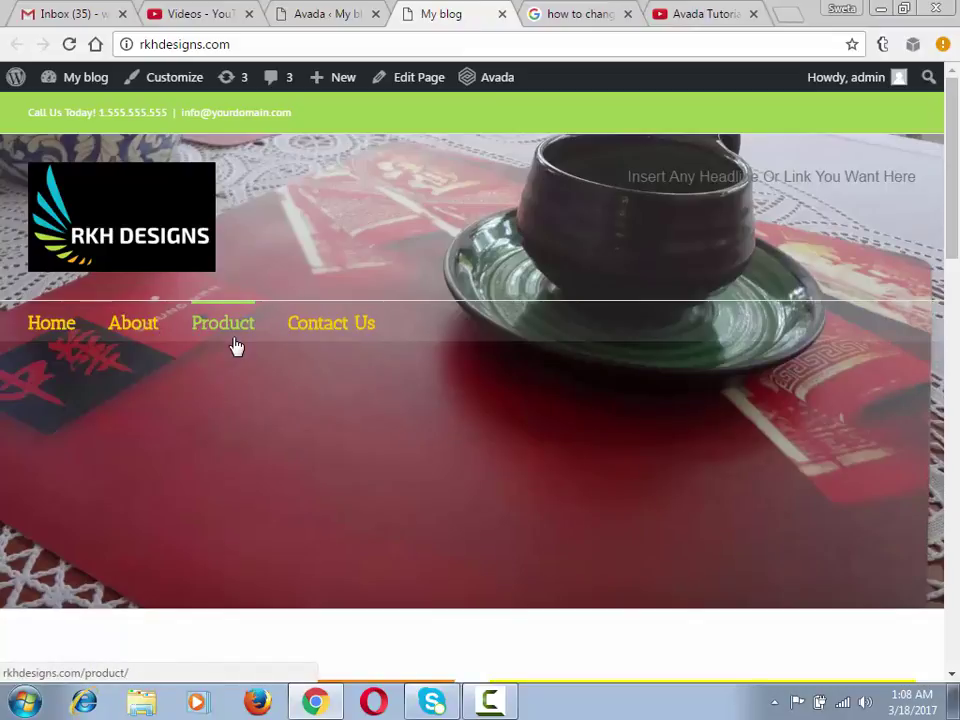
Change Header Background Opacity under Styling > Background Colors from 0.7 to 1 and save all changes
left_click(322, 10)
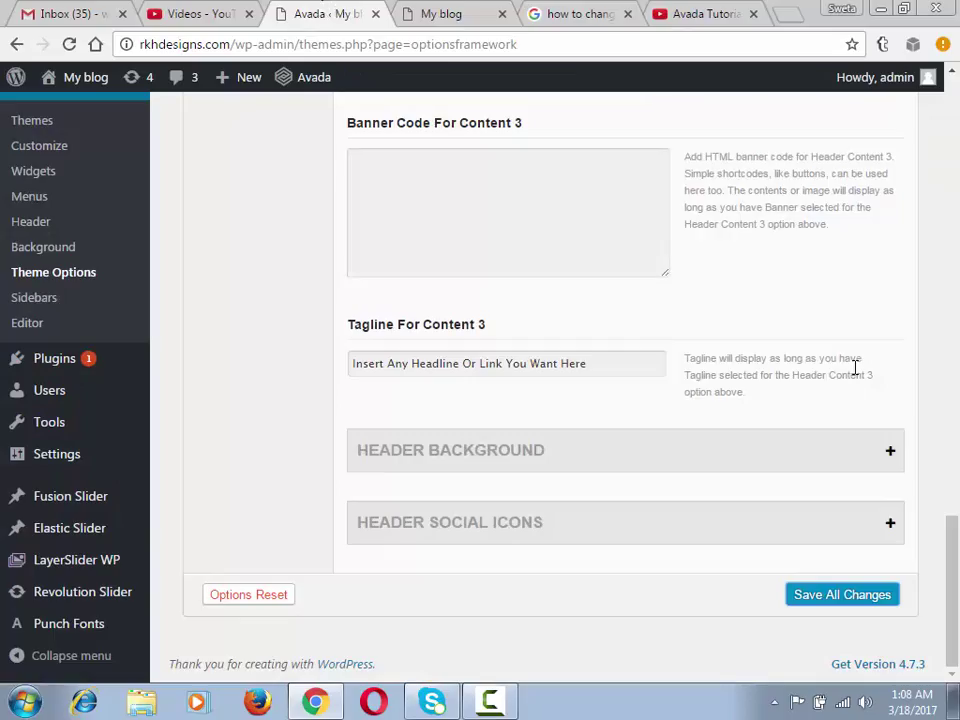
left_click_drag(953, 555, 957, 204)
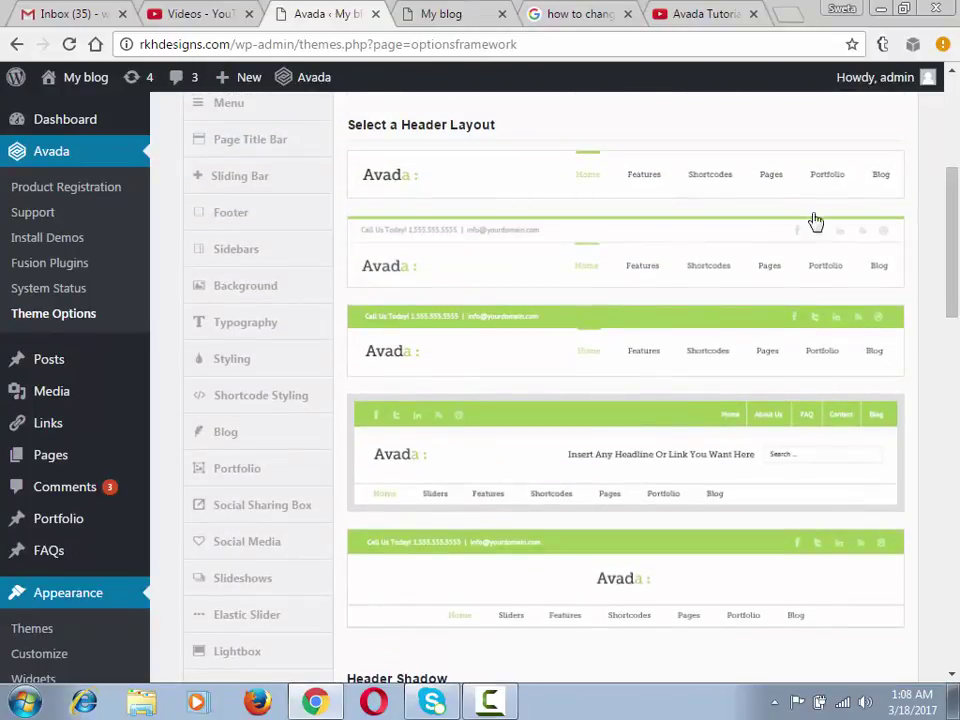
scroll(519, 259, "down", 2)
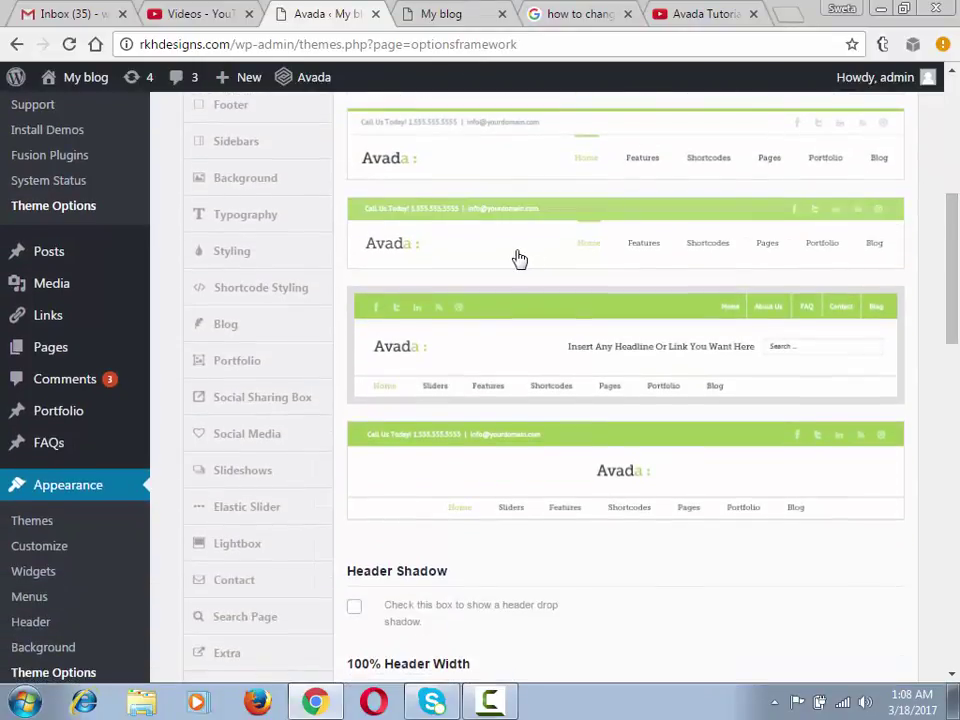
left_click(262, 258)
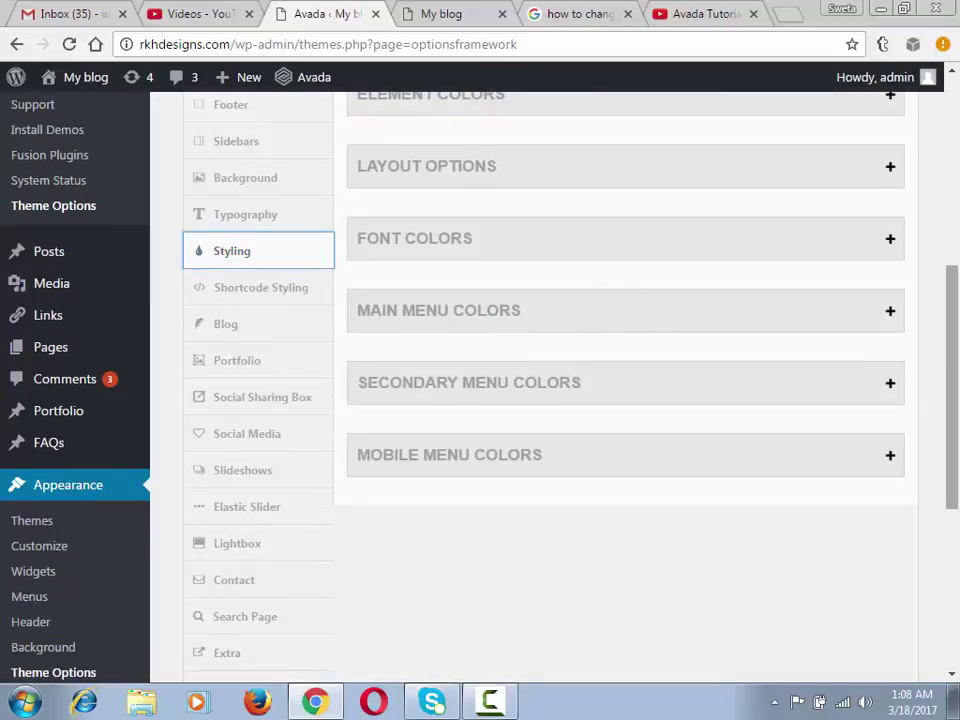
scroll(640, 310, "up", 4)
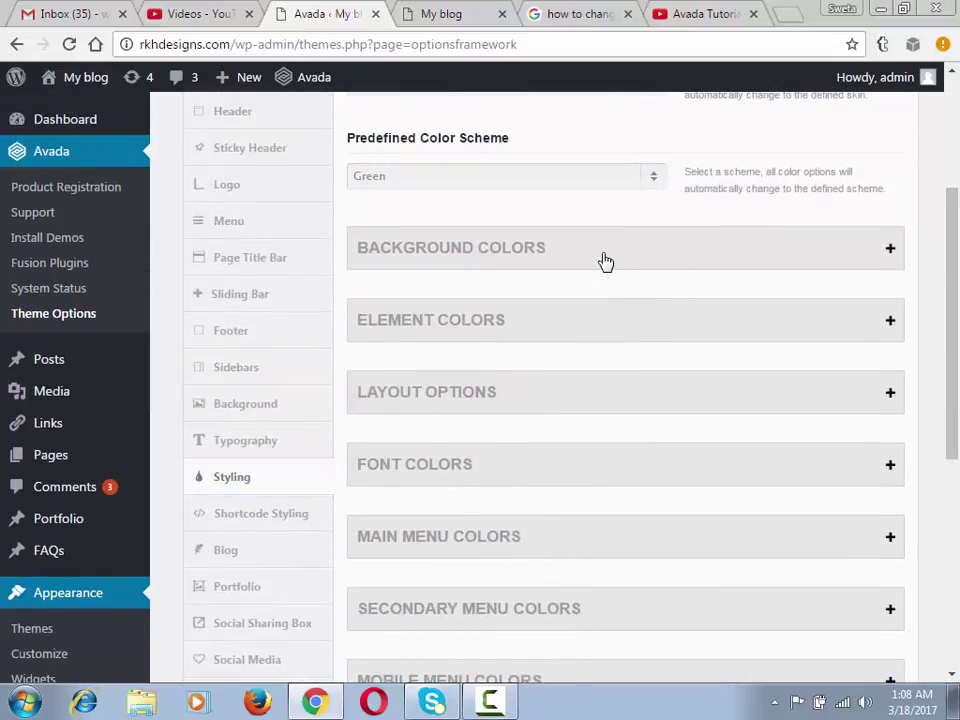
left_click(605, 250)
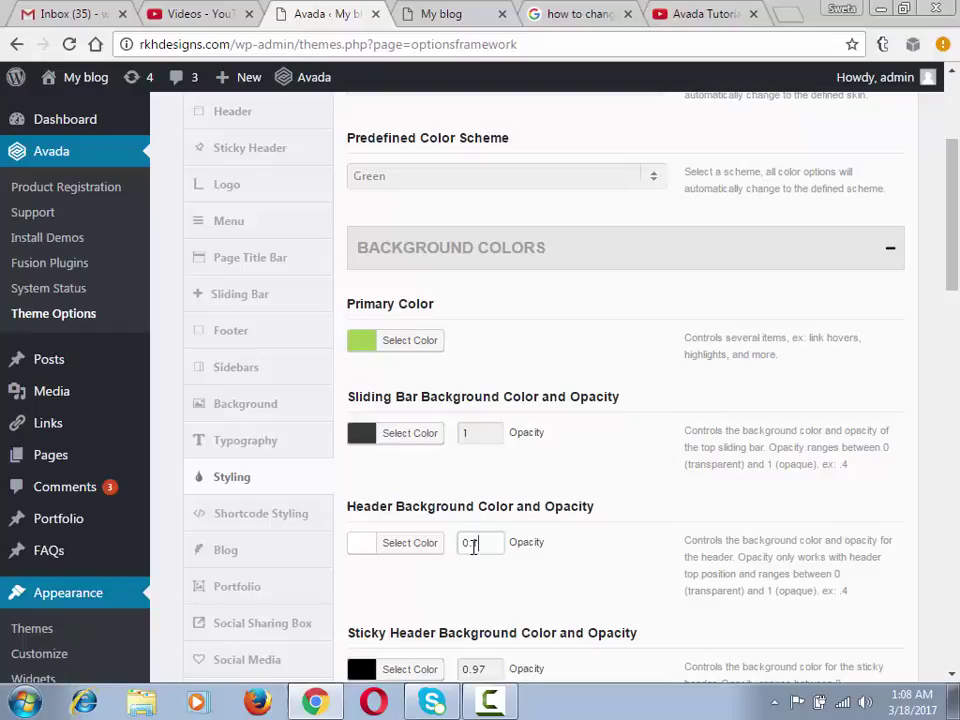
left_click_drag(474, 545, 439, 553)
type("1")
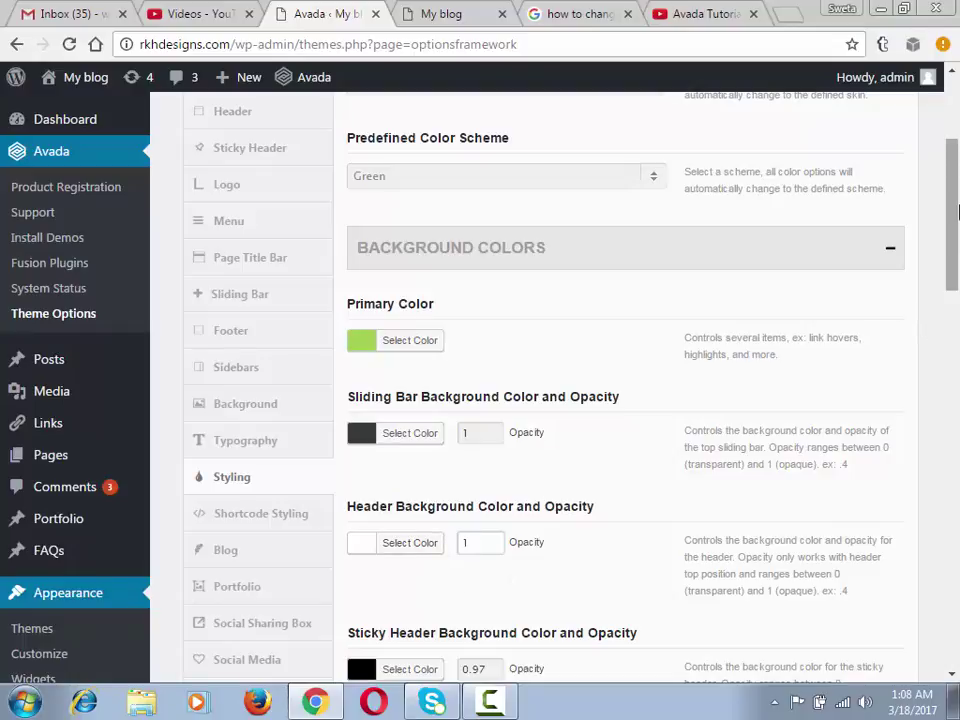
left_click_drag(955, 210, 955, 585)
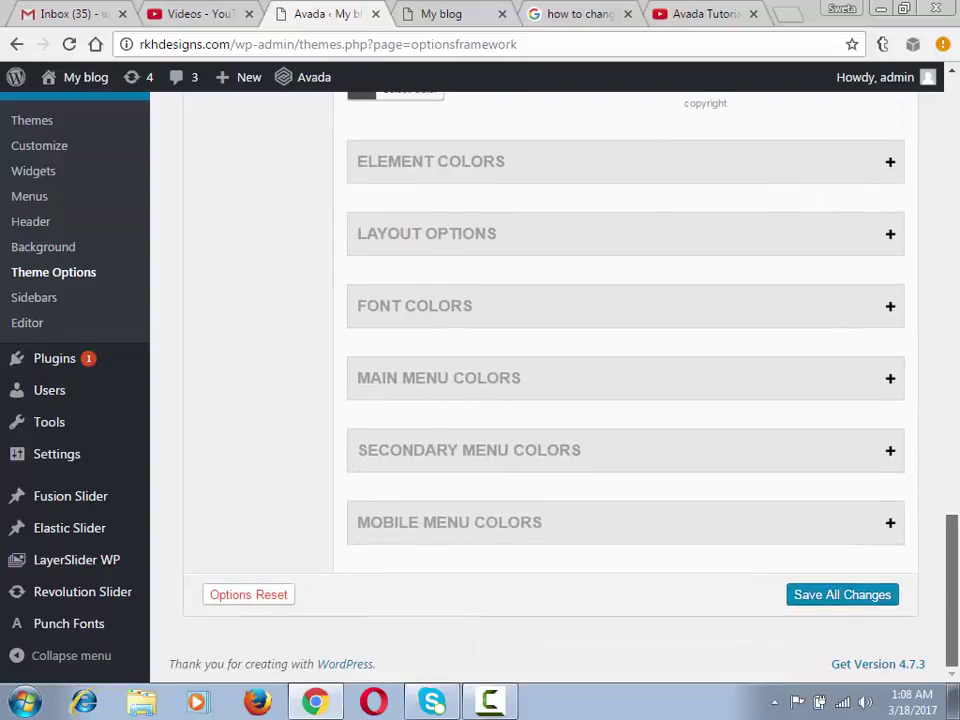
left_click(868, 598)
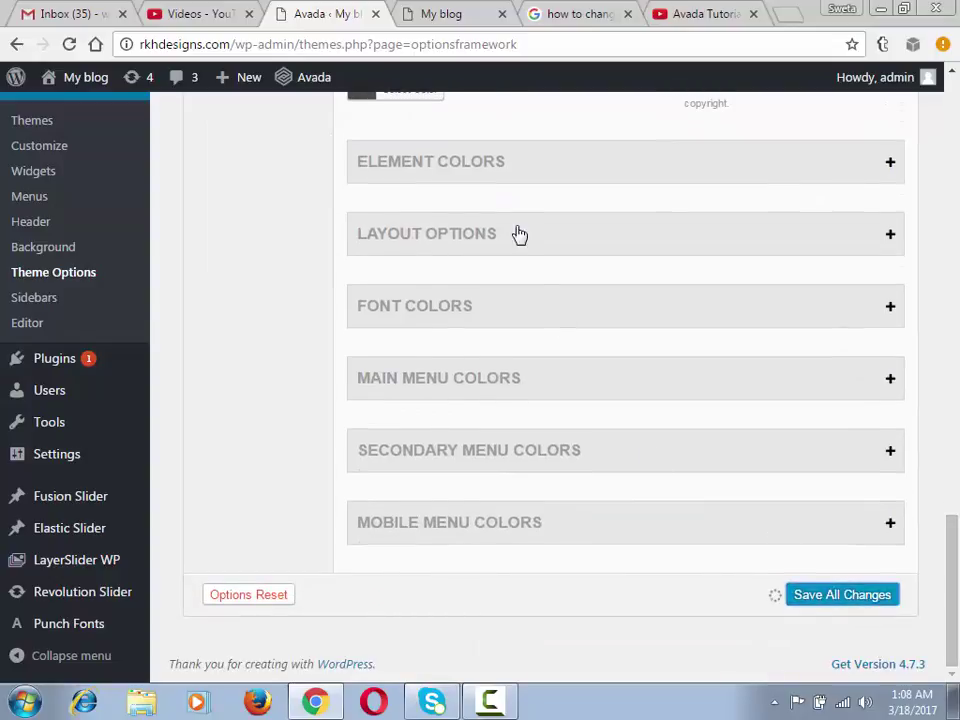
left_click(422, 18)
Confirm the opacity save and reload the RKH Designs homepage to see the solid white header
left_click(420, 44)
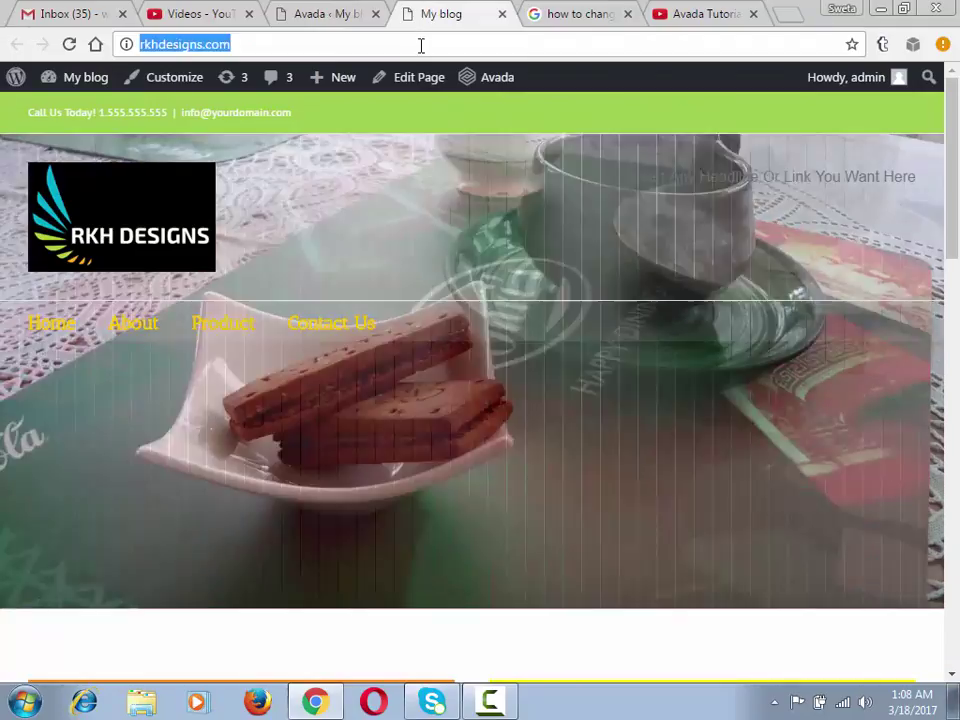
key("Return")
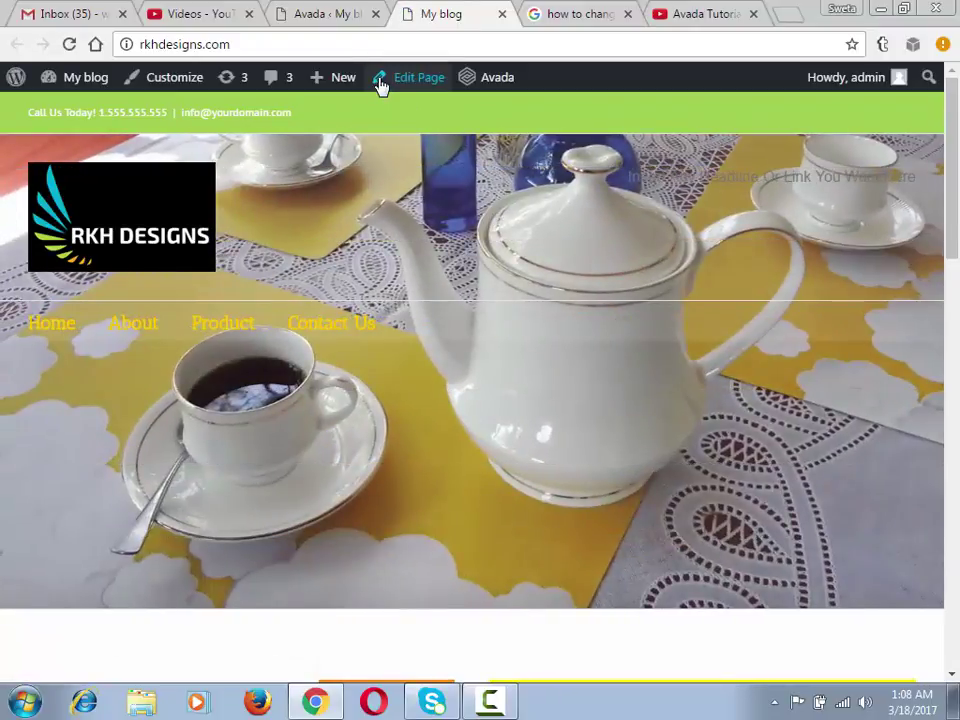
left_click(315, 14)
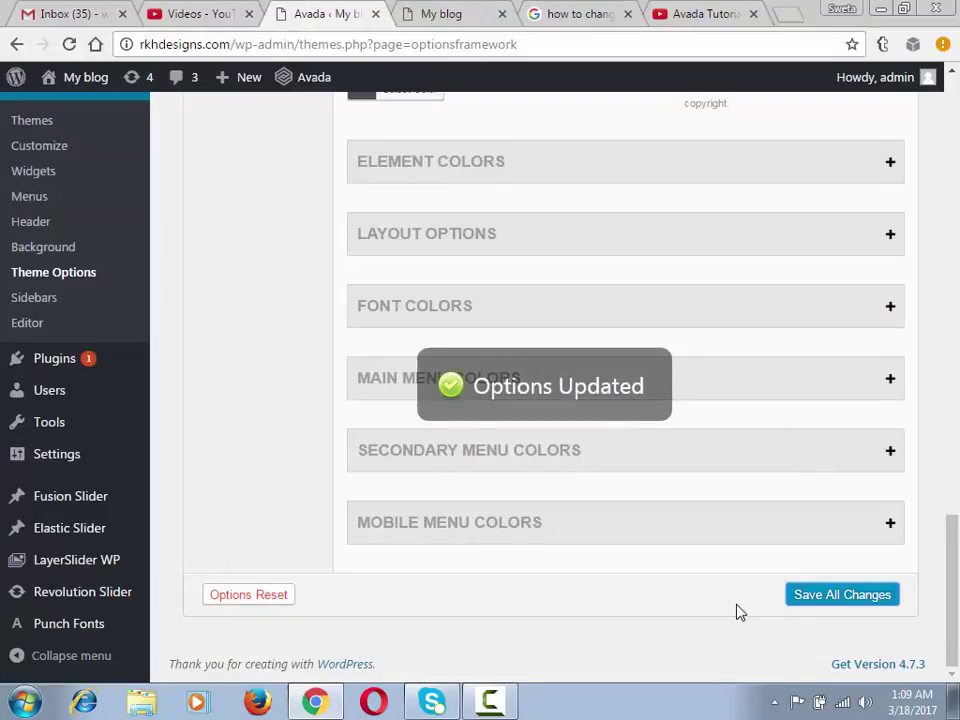
left_click(445, 16)
mouse_move(80, 77)
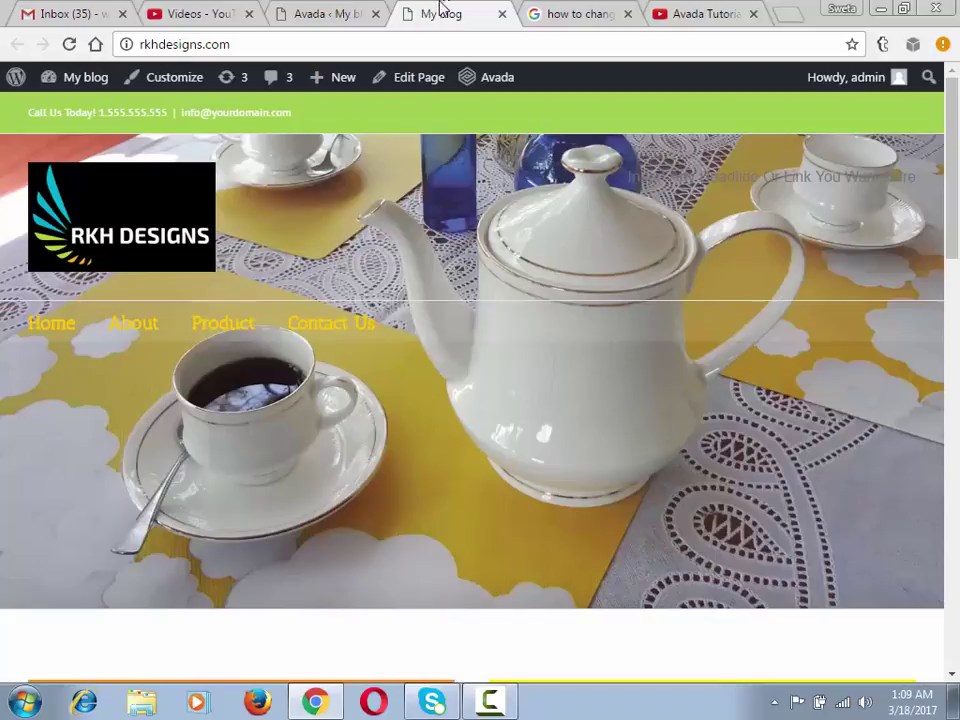
left_click(70, 50)
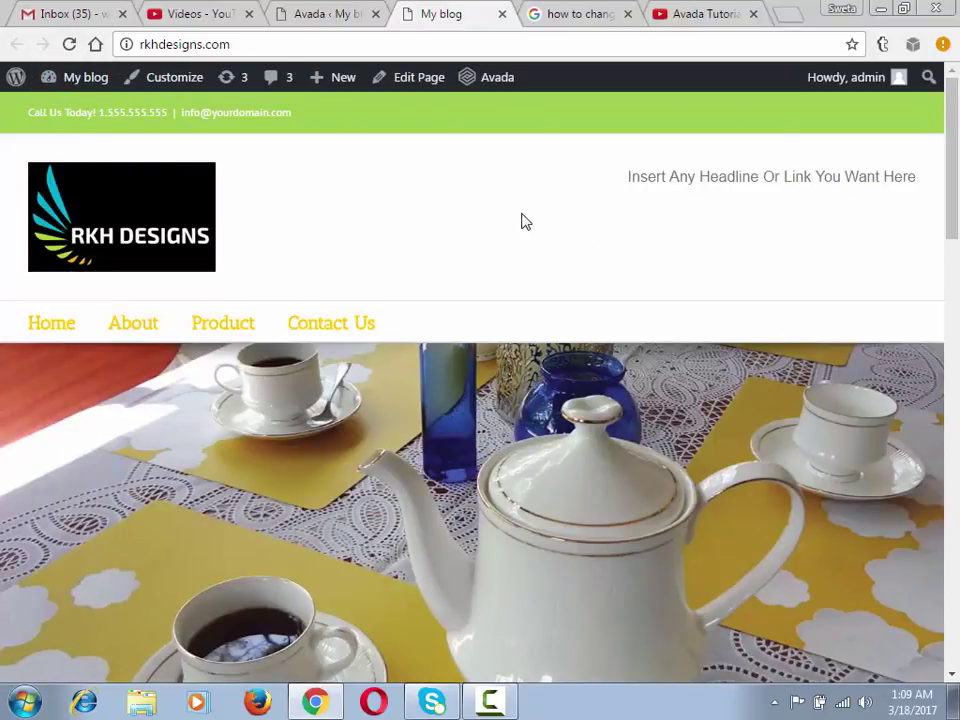
left_click(320, 13)
Reopen Avada's Header section and scroll to the header layout previews with layout 4 selected
left_click_drag(950, 540, 957, 205)
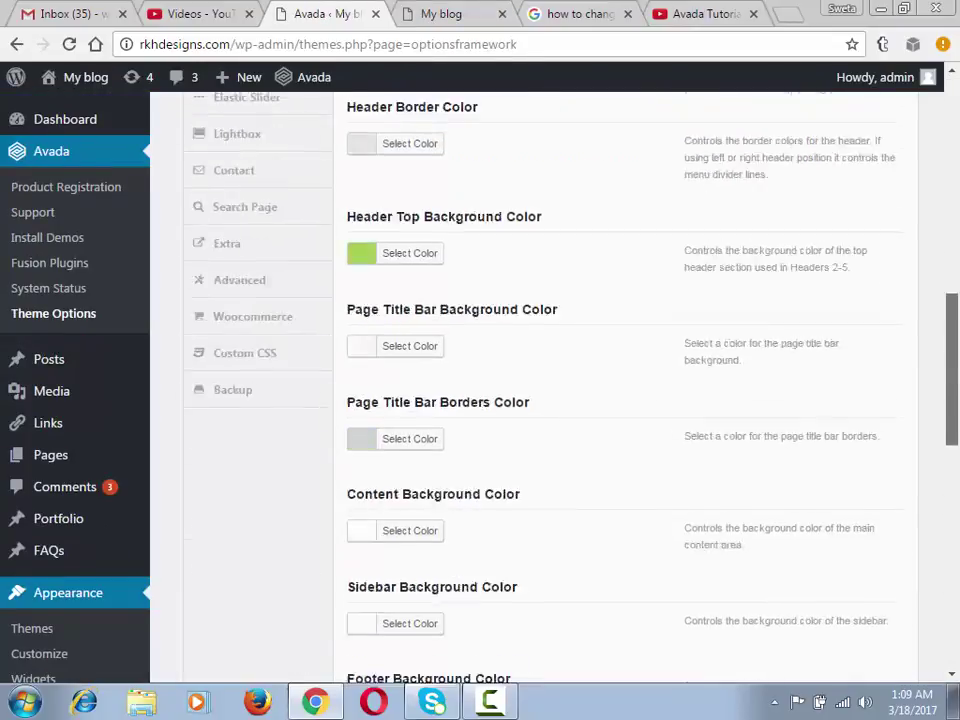
scroll(957, 205, "up", 2)
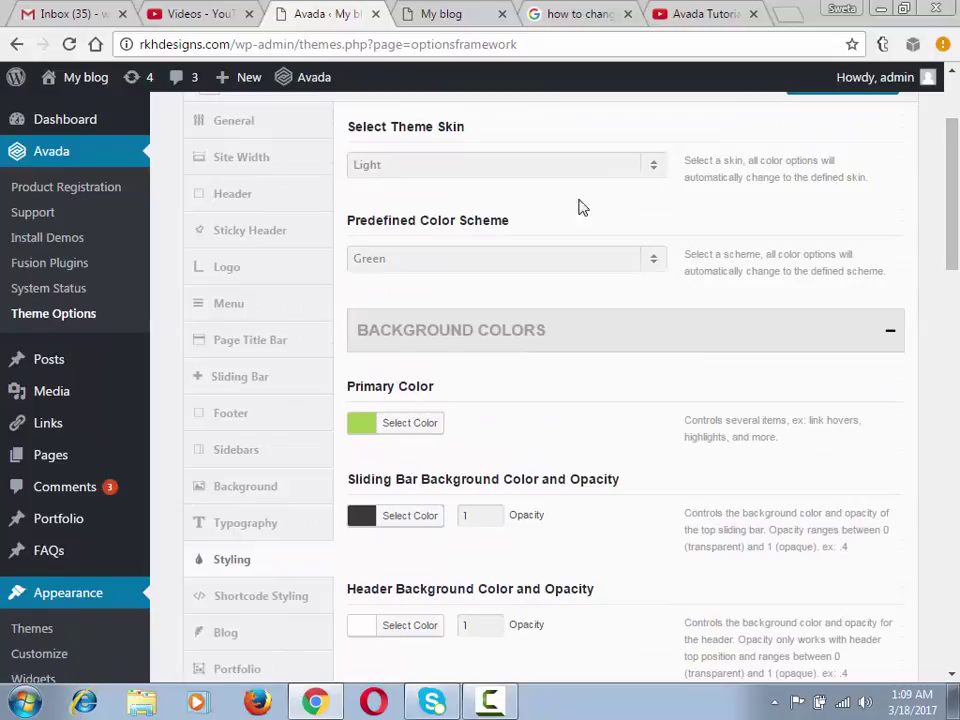
left_click(308, 197)
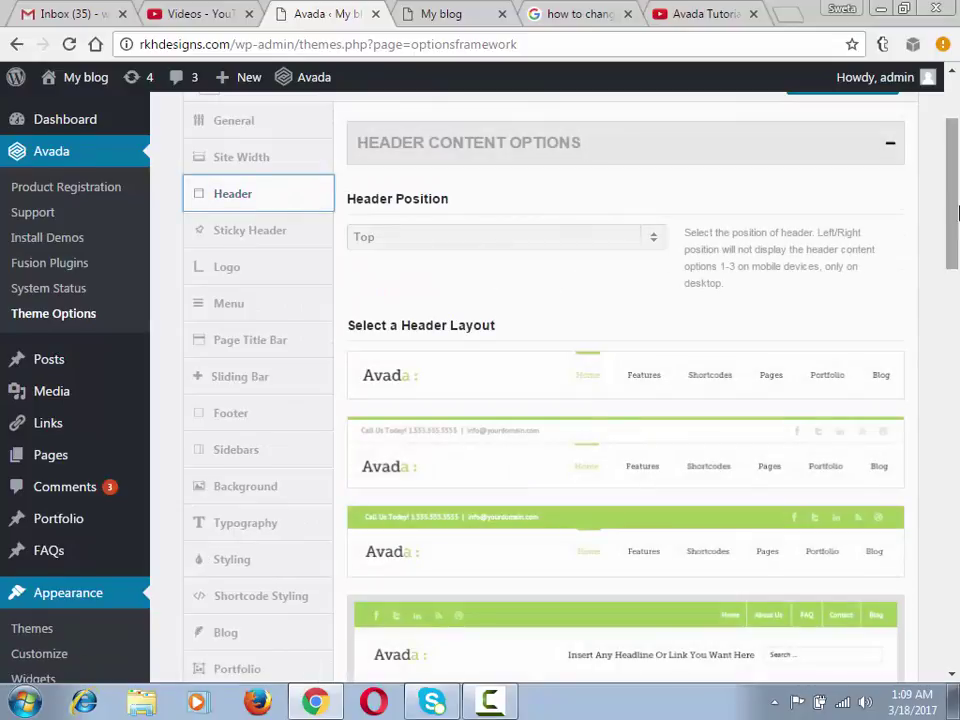
mouse_move(955, 212)
left_mouse_down()
mouse_move(957, 302)
mouse_move(943, 298)
left_mouse_up()
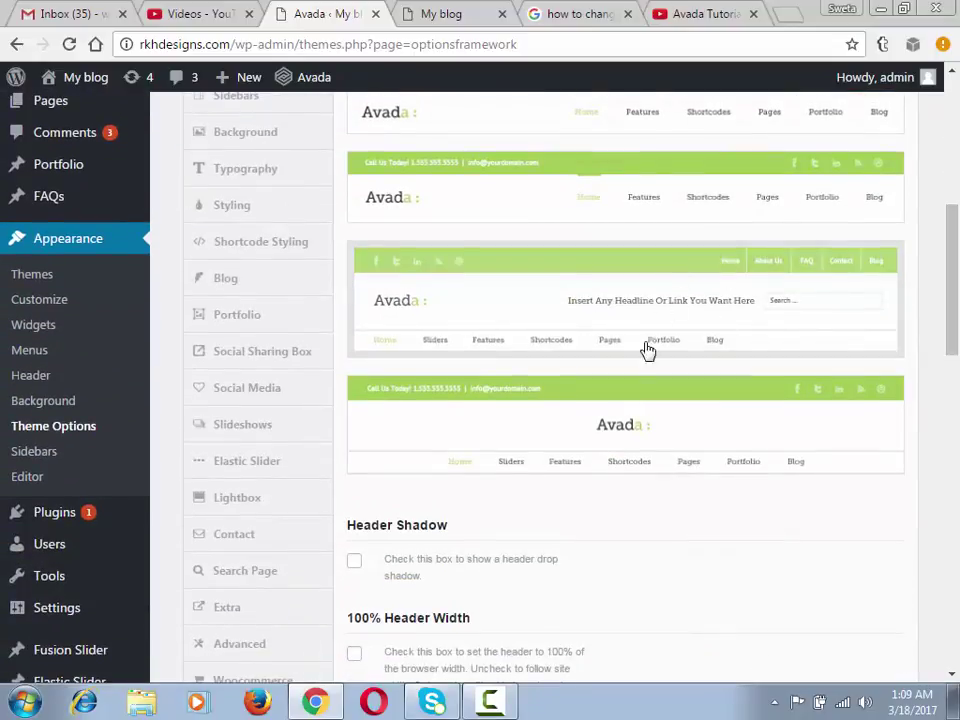